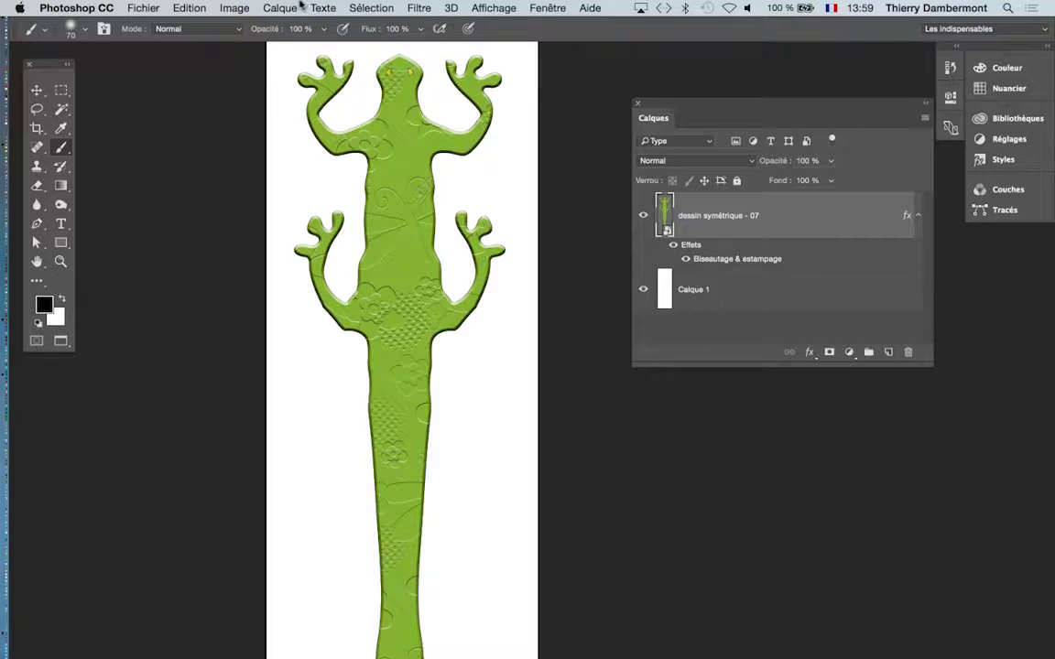
Add a drop shadow effect to the lizard layer with 78 % opacity and a distance of 83 px.
left_click(271, 7)
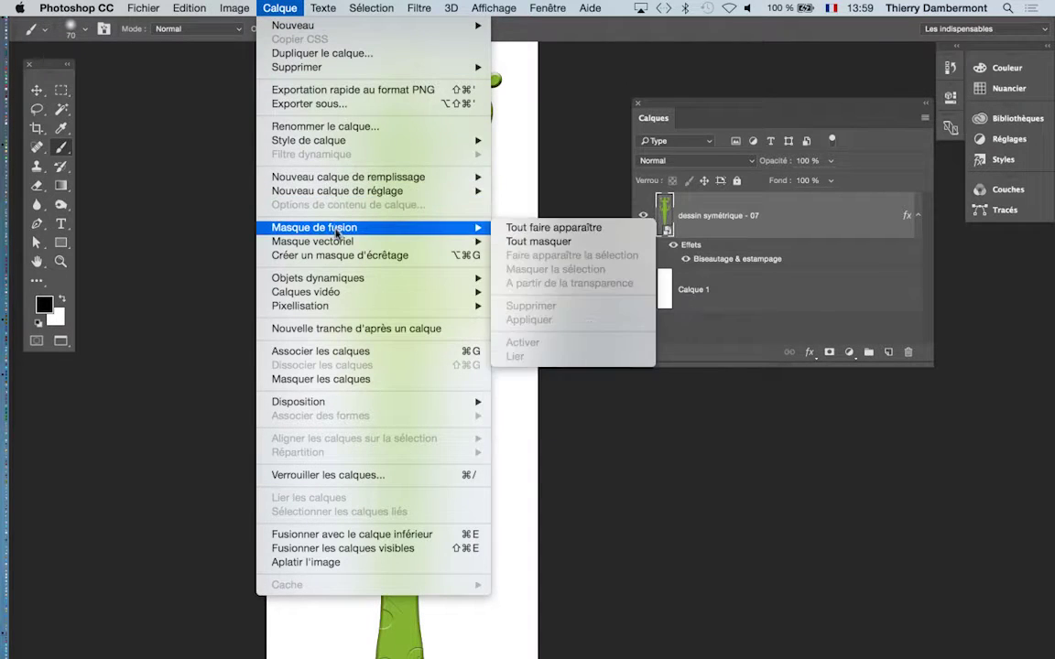
mouse_move(302, 140)
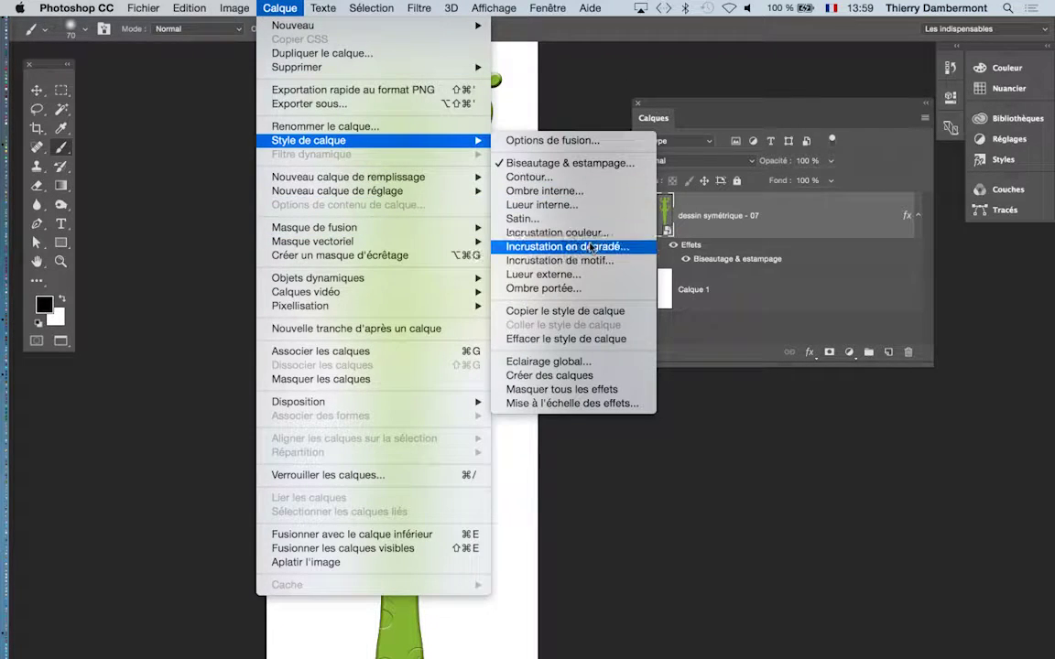
left_click(600, 291)
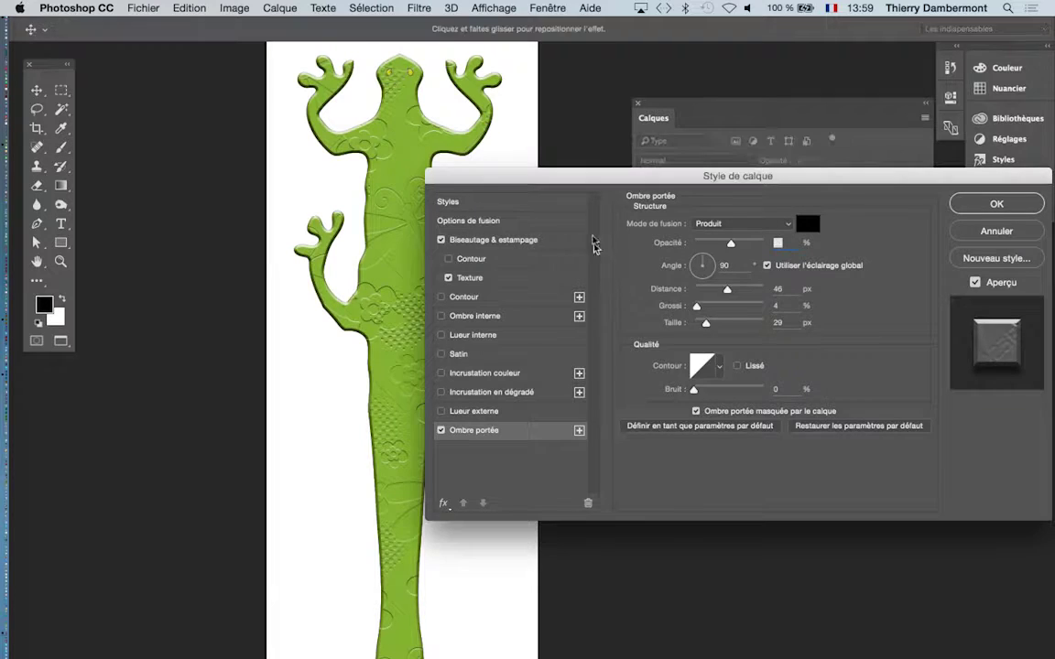
left_click_drag(536, 178, 647, 119)
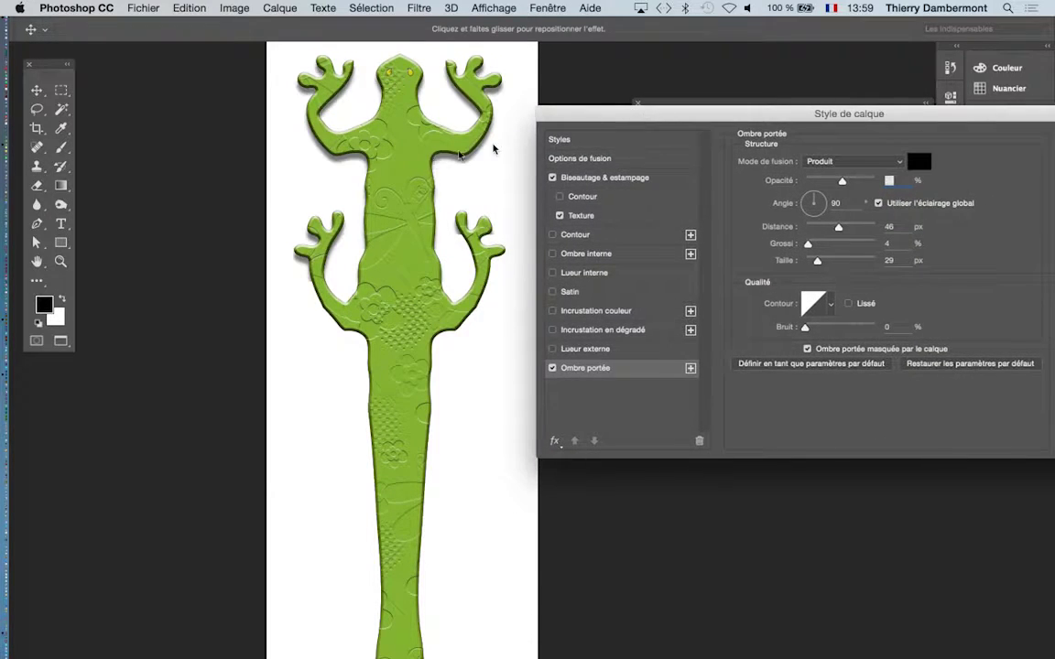
left_click_drag(399, 158, 294, 183)
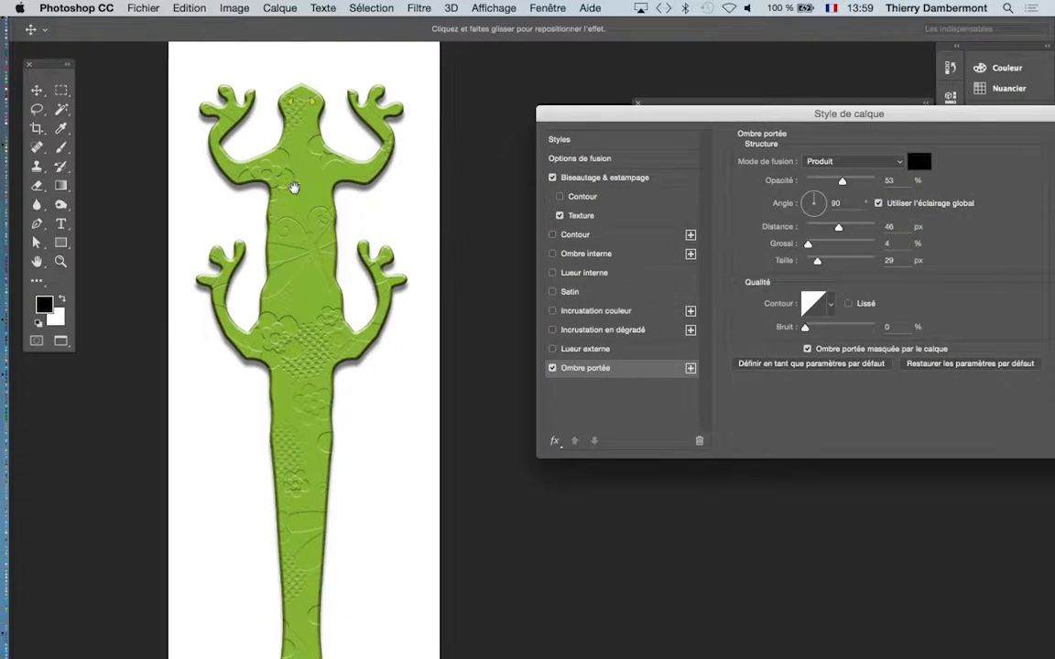
left_click_drag(570, 121, 449, 81)
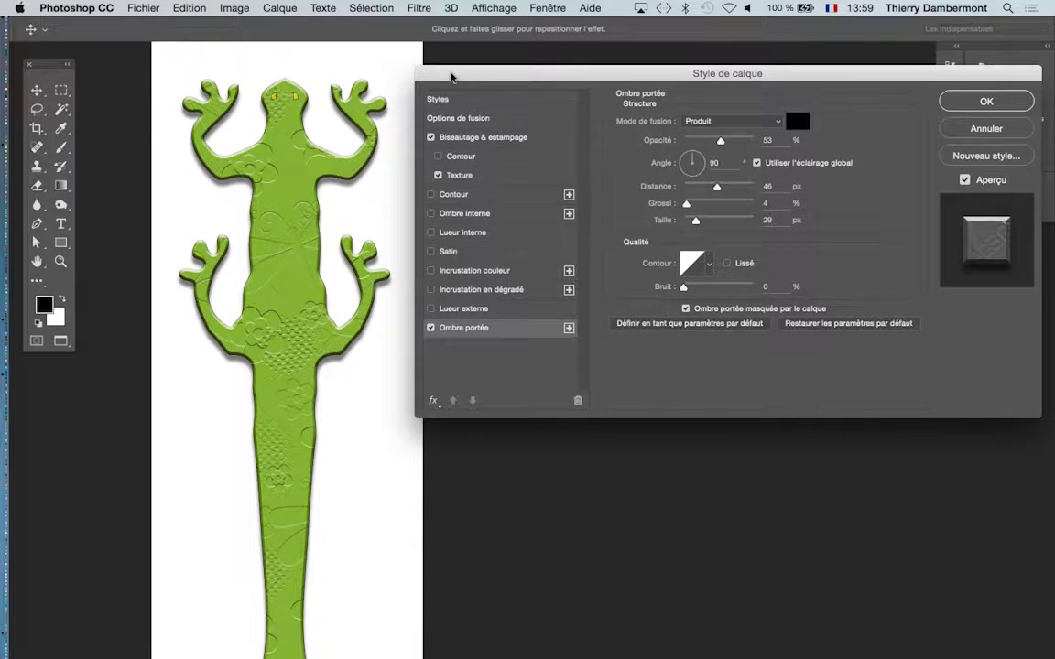
left_click_drag(723, 142, 738, 143)
left_click_drag(728, 191, 737, 188)
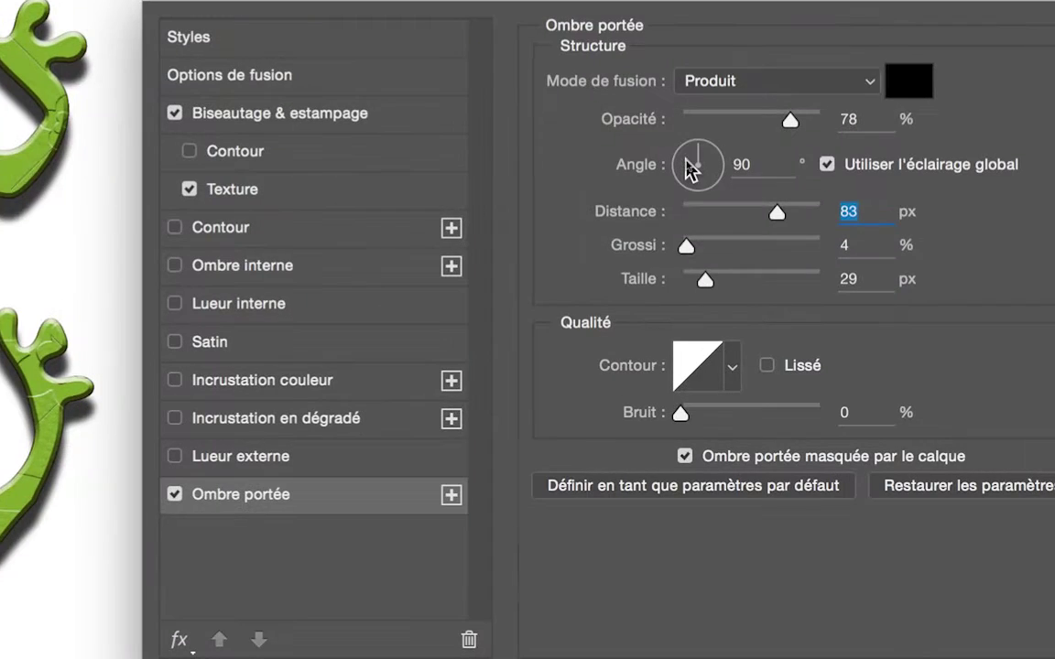
Try a 141° lighting angle for the lizard's drop shadow, then set the angle to 27°.
left_click_drag(687, 160, 683, 157)
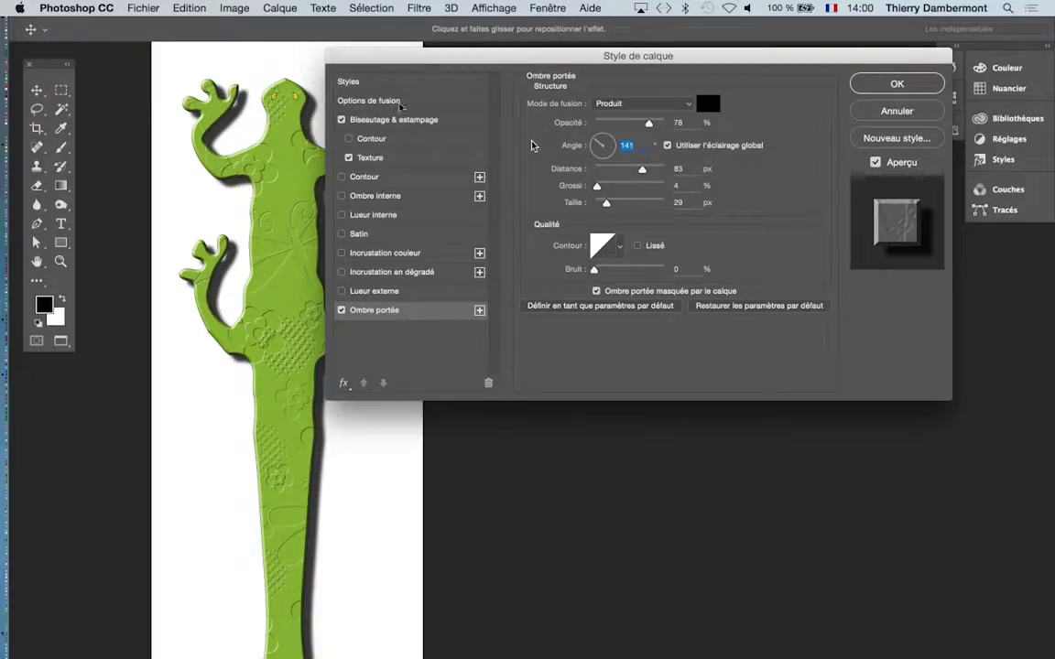
left_click_drag(426, 60, 546, 73)
key("super+plus")
key("super+plus")
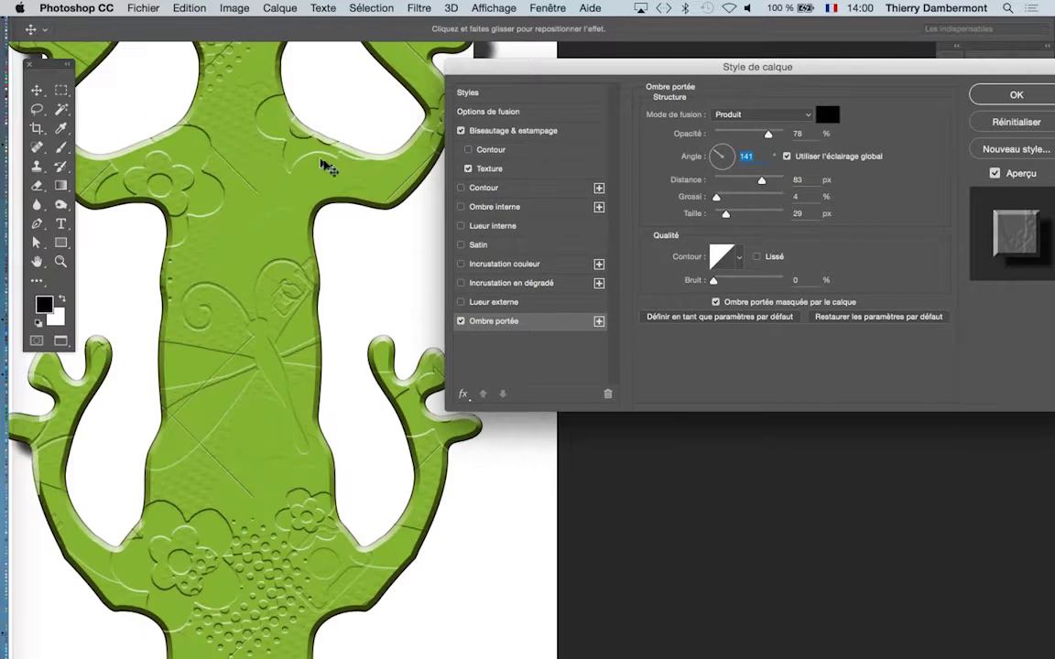
left_click(730, 155)
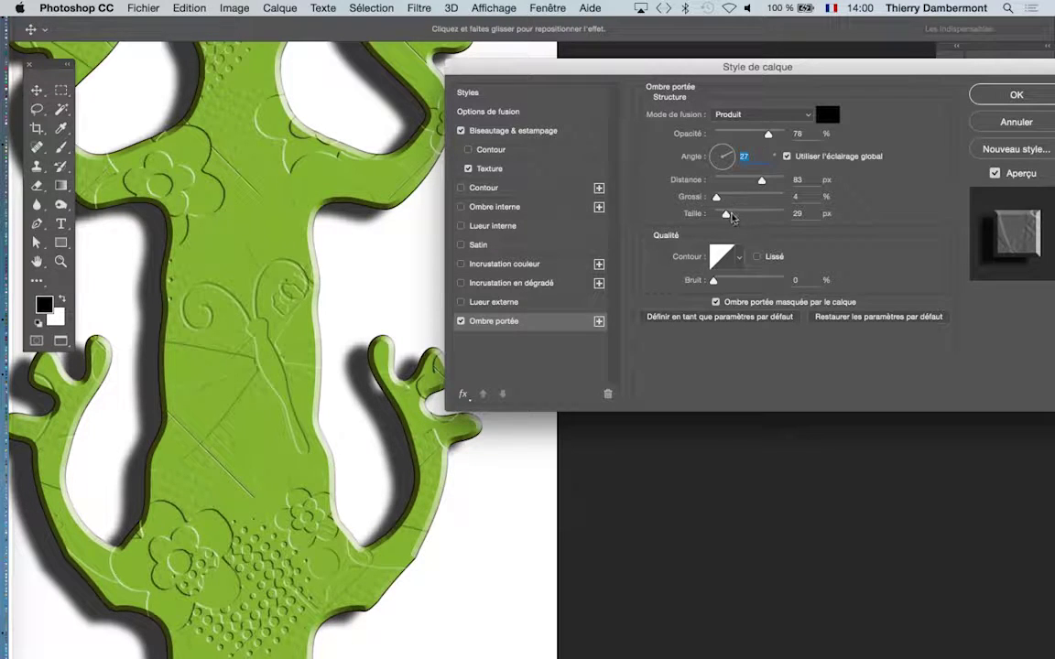
Set the drop shadow's size to 49 px and its opacity to 52 %, and apply the layer style.
left_click_drag(730, 218, 733, 216)
left_click(742, 134)
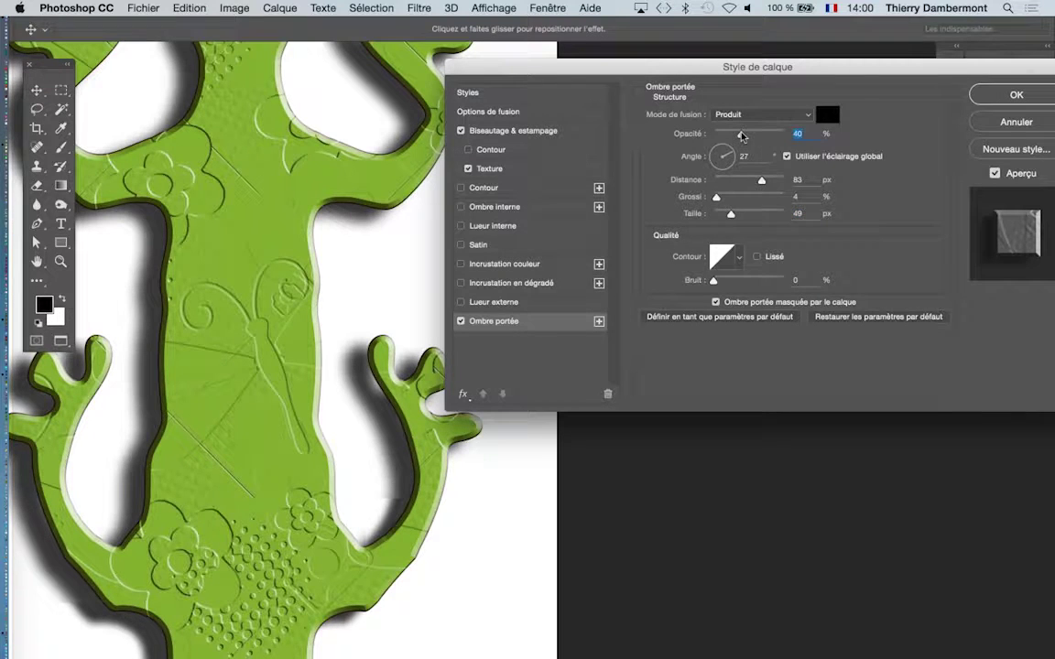
left_click_drag(743, 136, 749, 135)
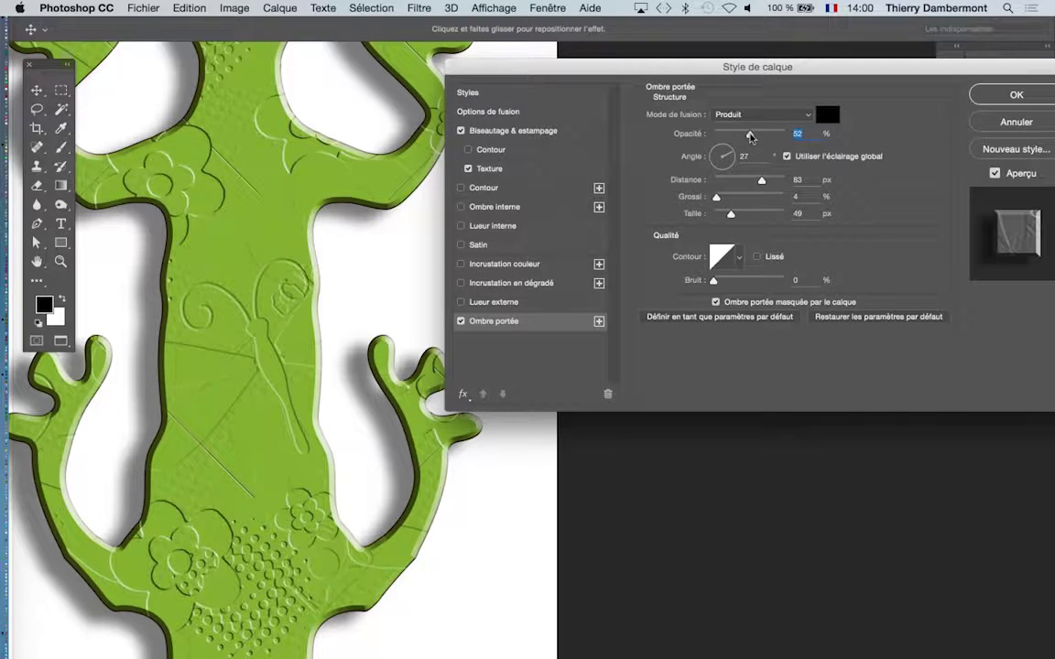
left_click(1015, 94)
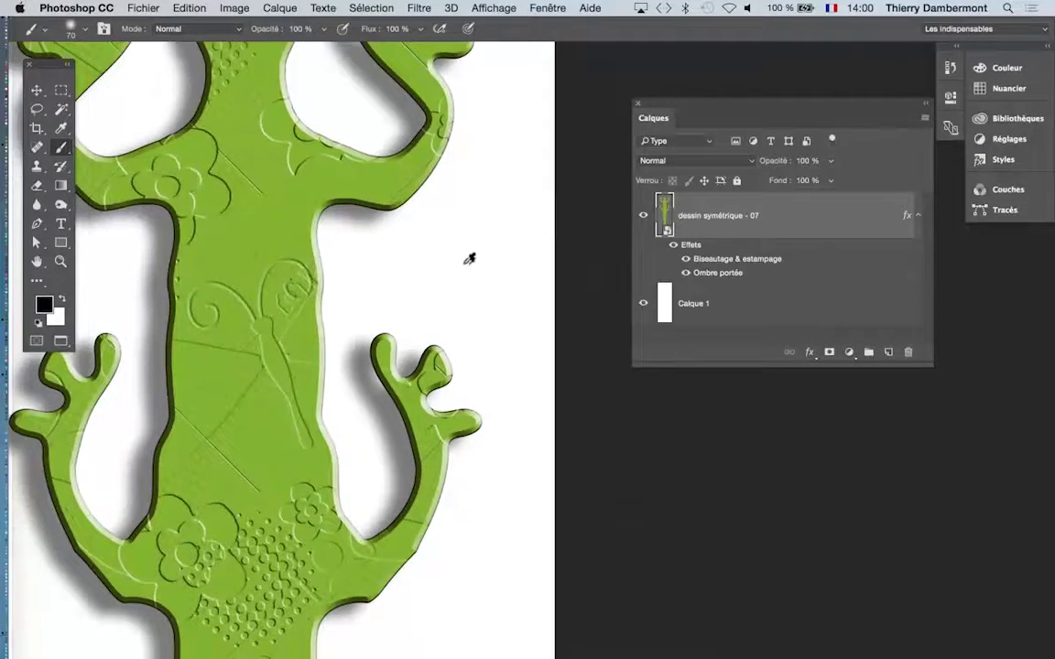
Reopen the lizard layer's drop shadow settings and set the opacity to 33 %.
scroll(465, 264, "down", 3)
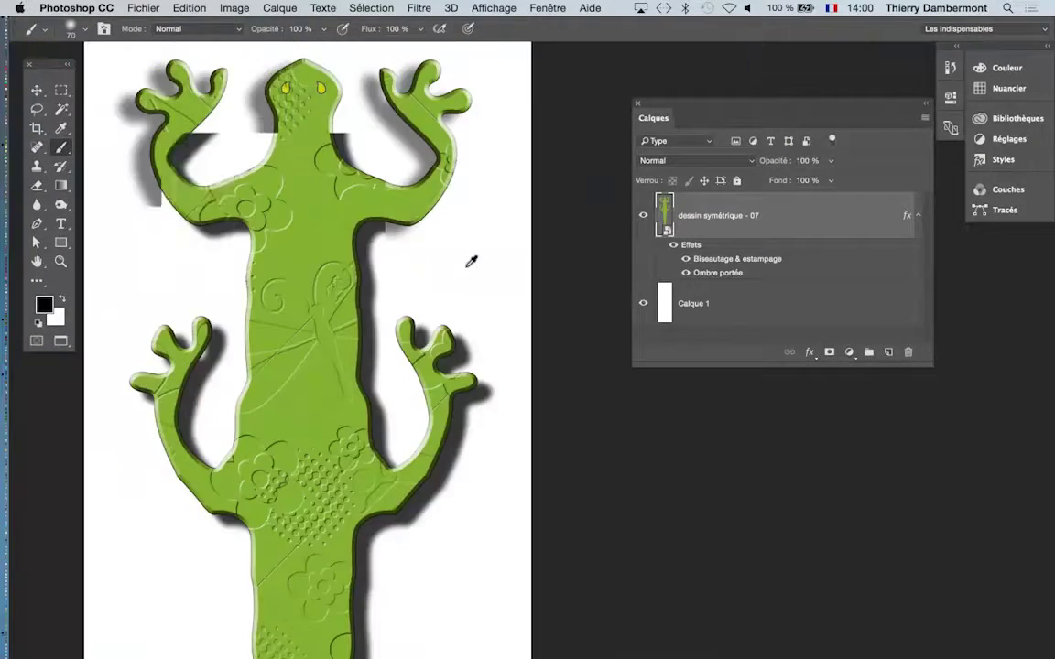
scroll(441, 273, "down", 1)
scroll(447, 268, "down", 4)
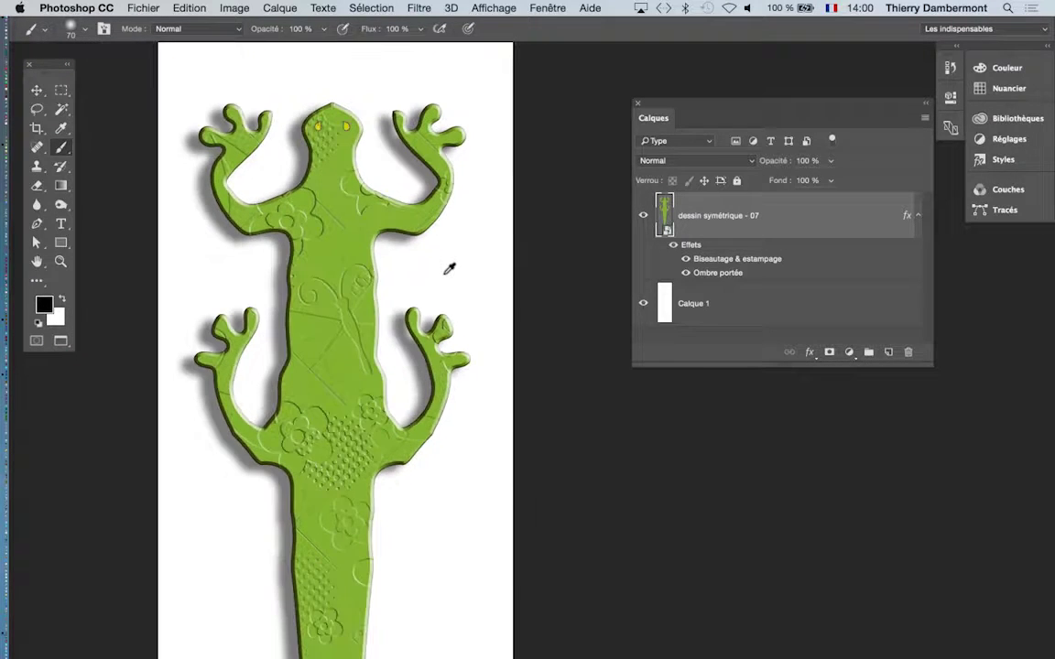
double_click(714, 272)
left_click_drag(561, 139, 844, 70)
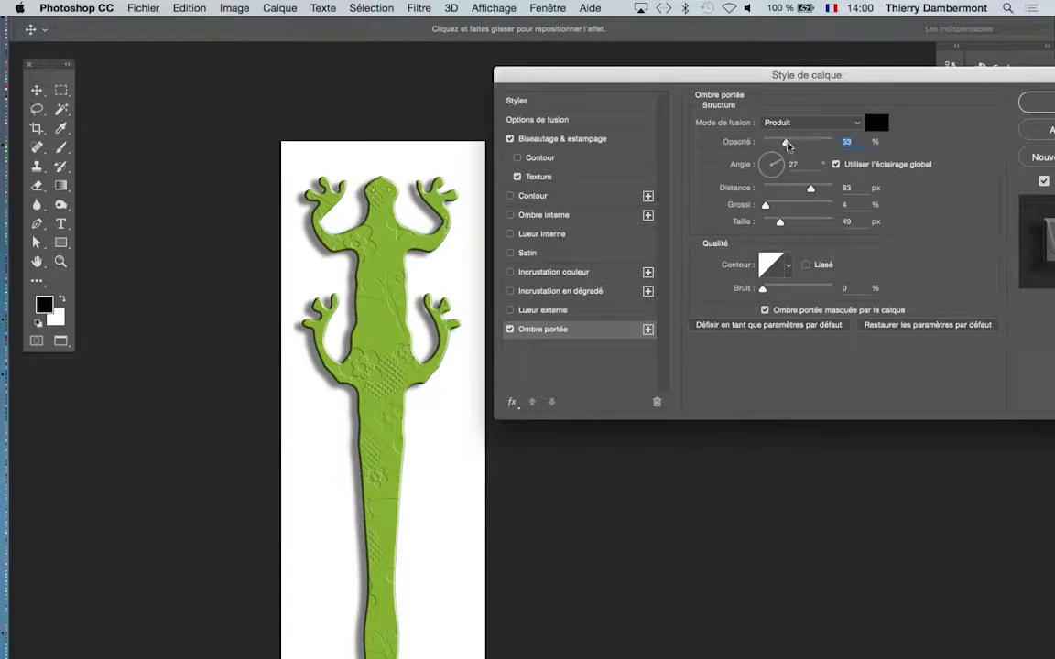
left_click(786, 141)
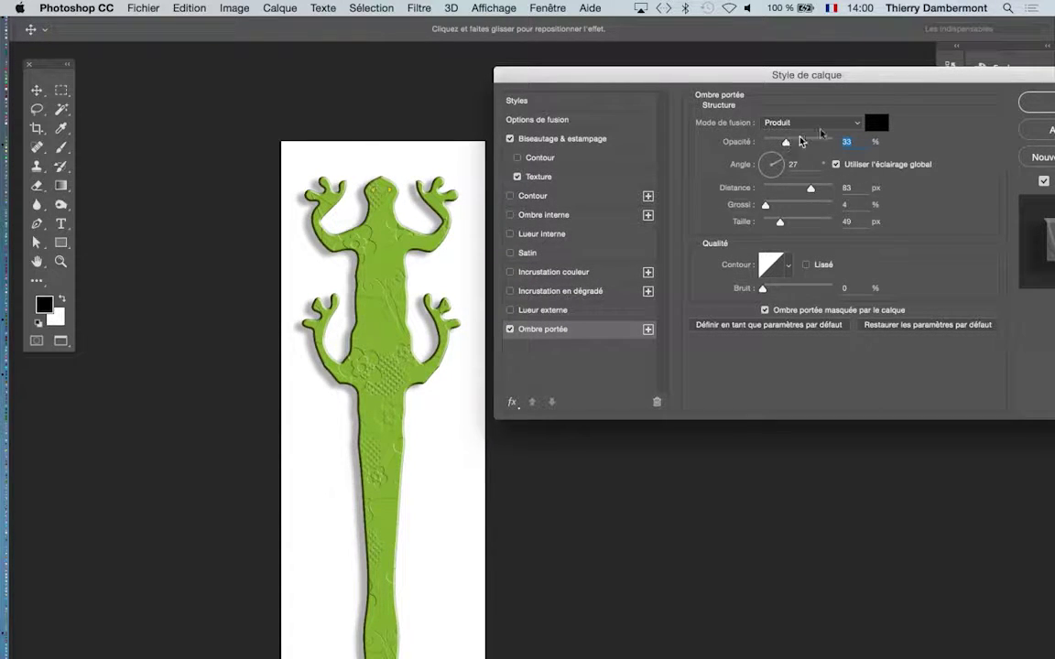
left_click(1033, 102)
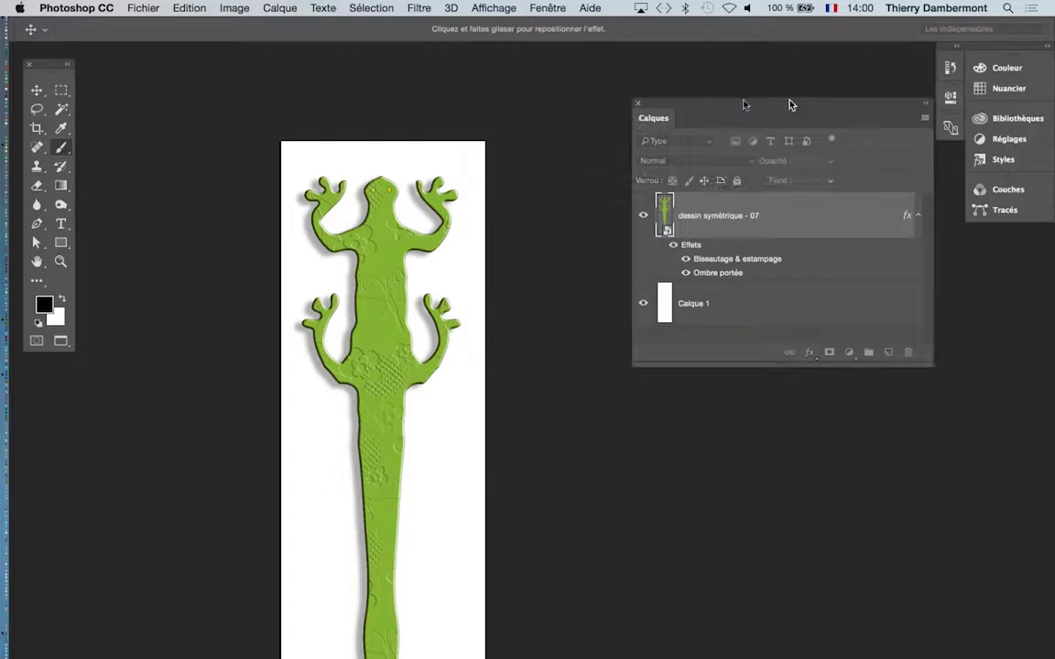
Save the lizard document.
left_click(137, 9)
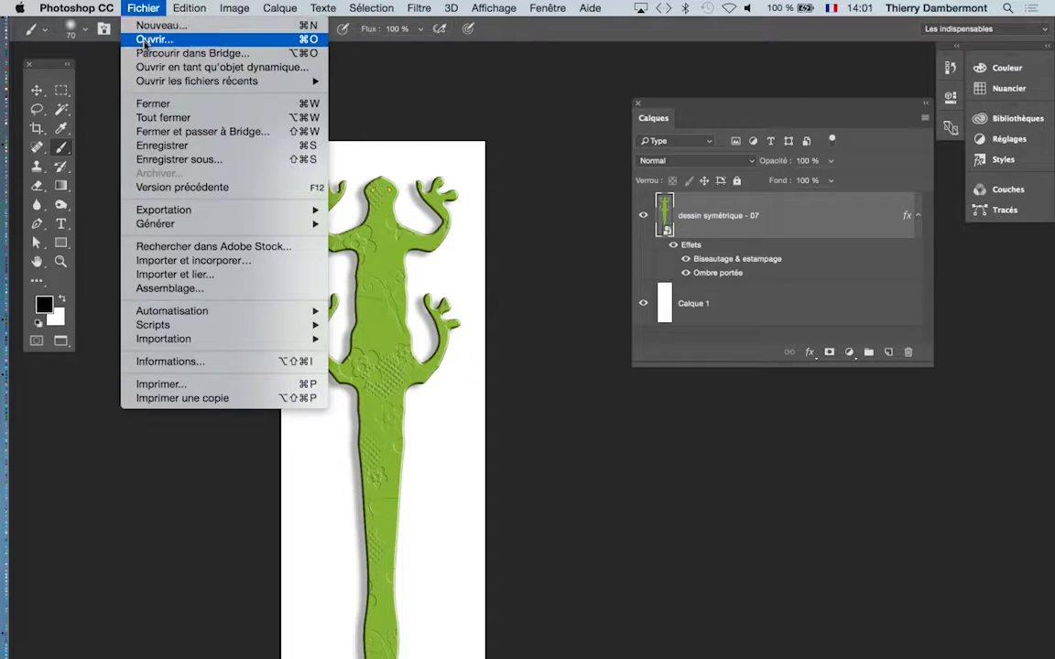
left_click(162, 145)
left_click(152, 8)
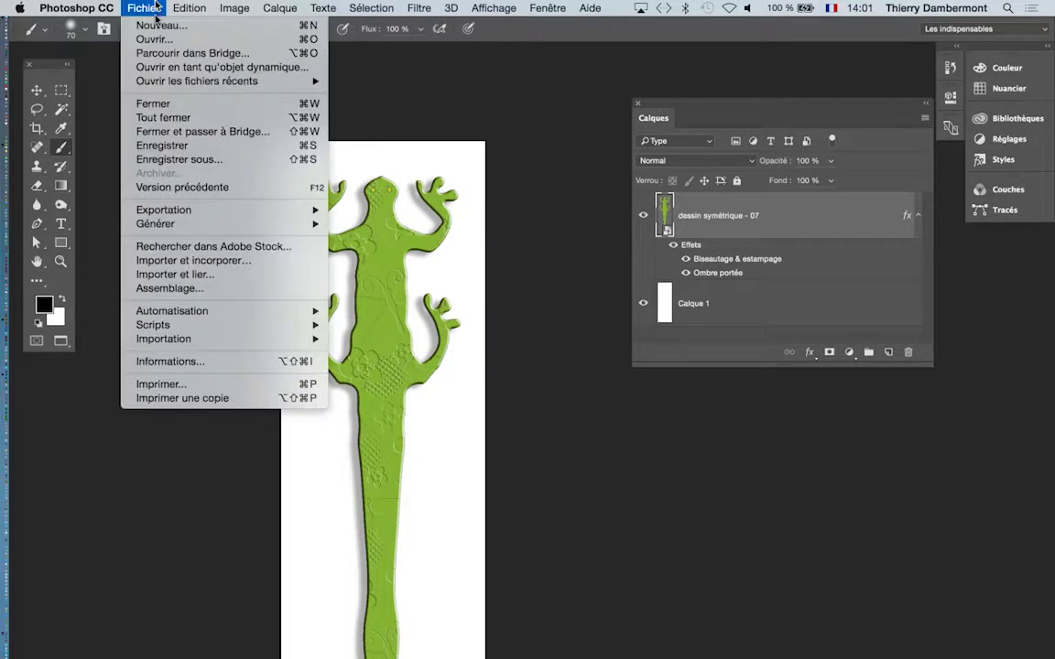
left_click(183, 144)
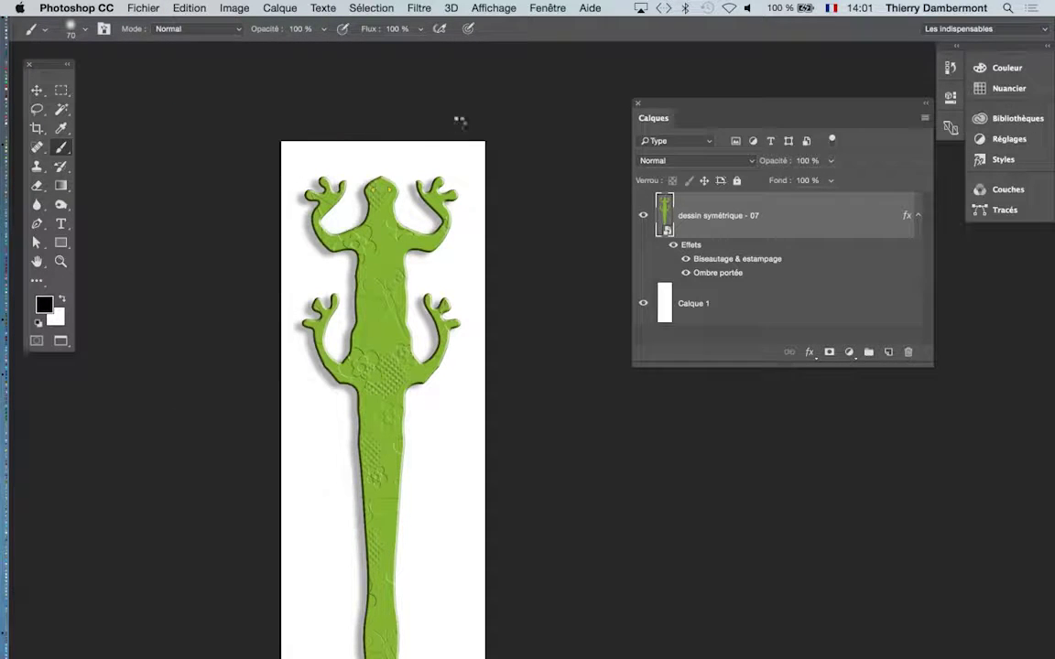
Switch to Firefox and search Google for street "public domain".
mouse_move(5, 530)
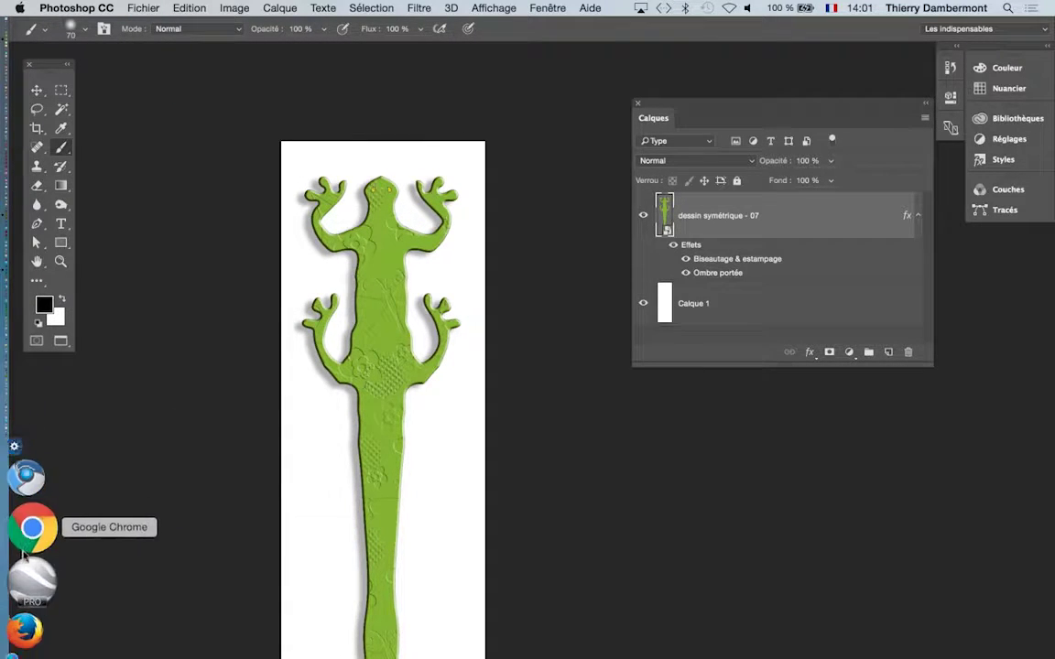
left_click(29, 560)
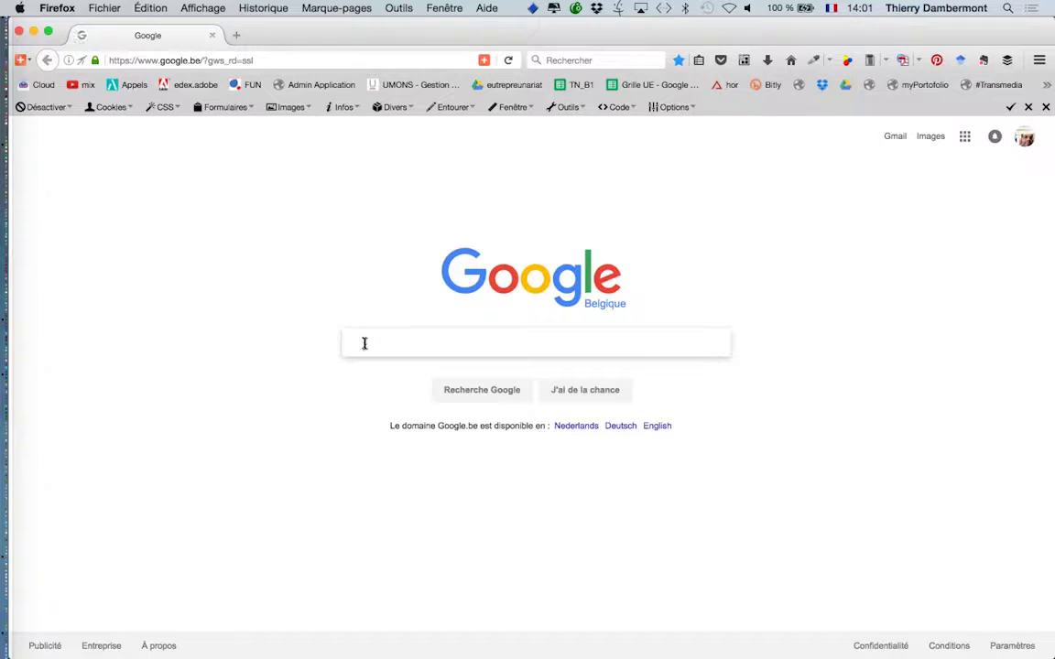
type("street")
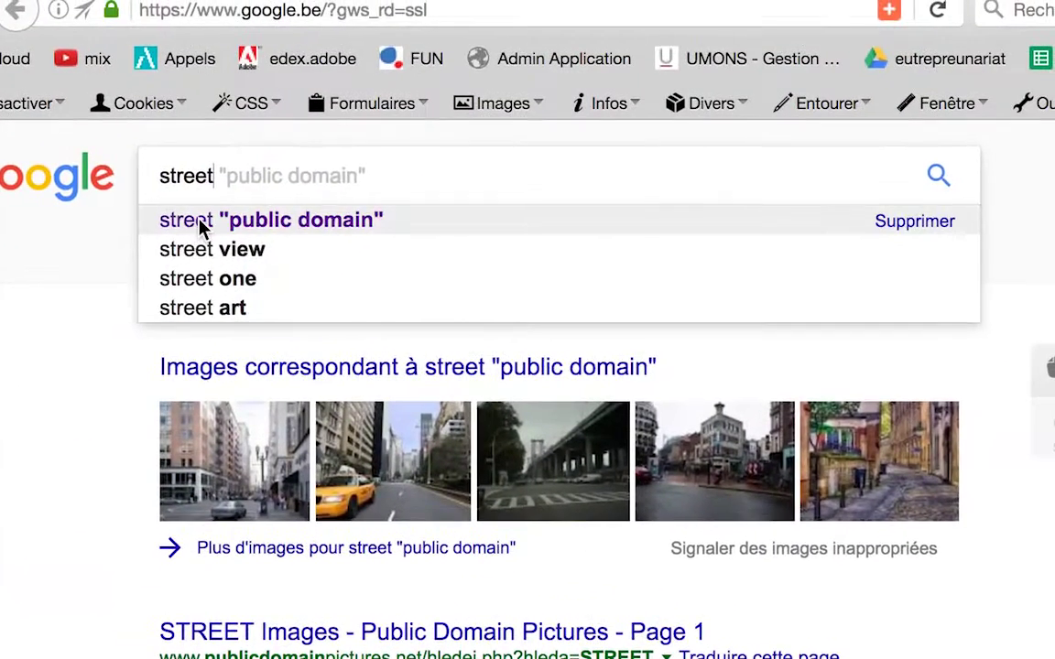
left_click(200, 224)
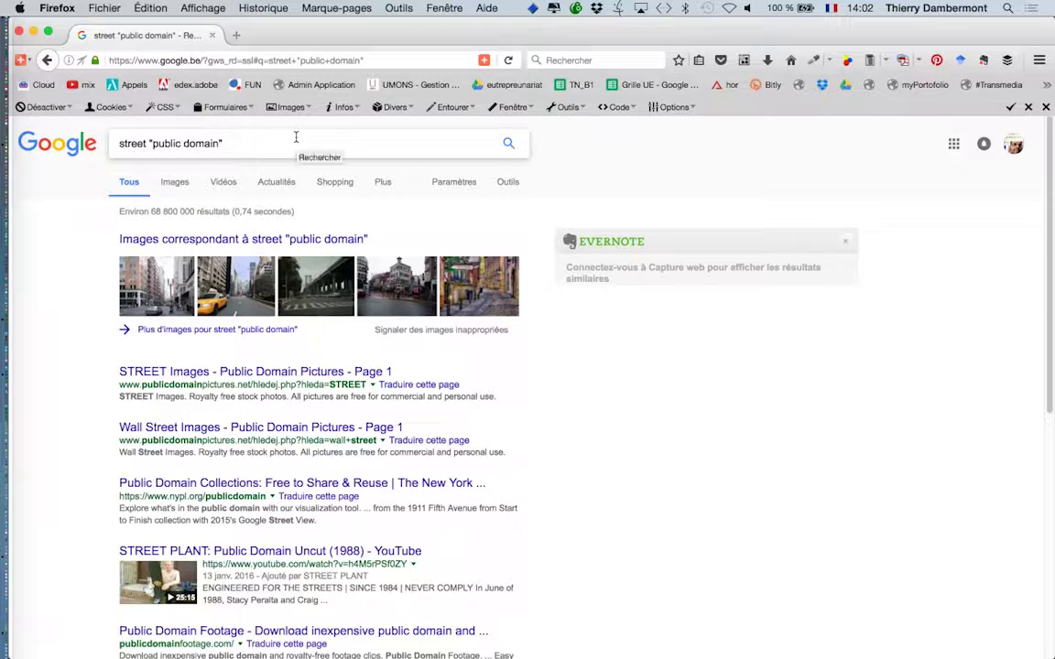
Show the image results for the street search and browse through the public-domain photos.
left_click(173, 184)
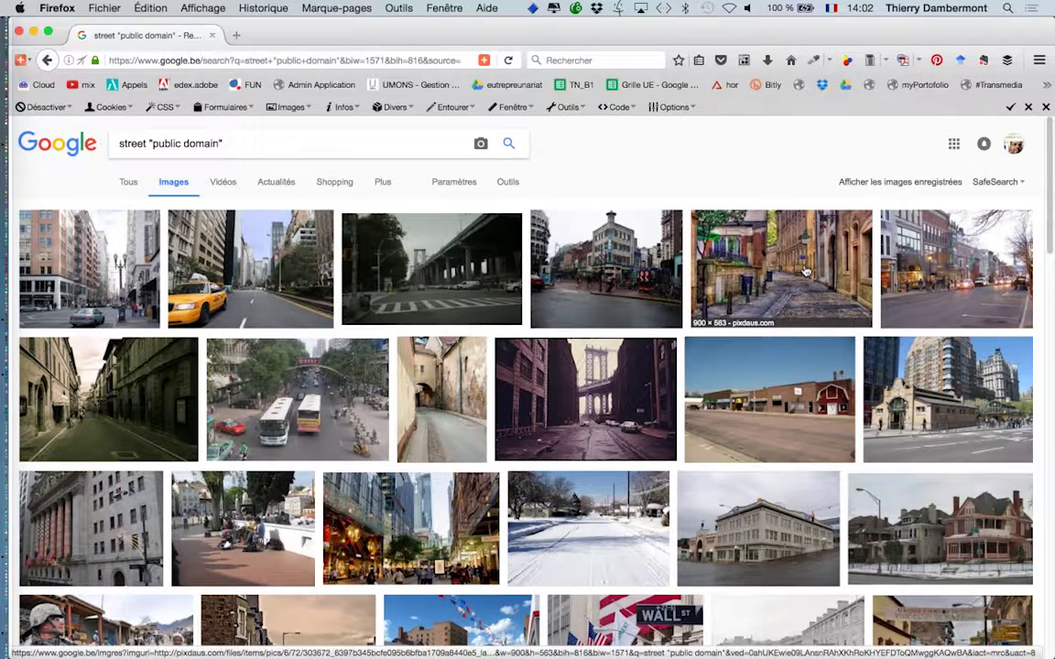
scroll(778, 299, "down", 3)
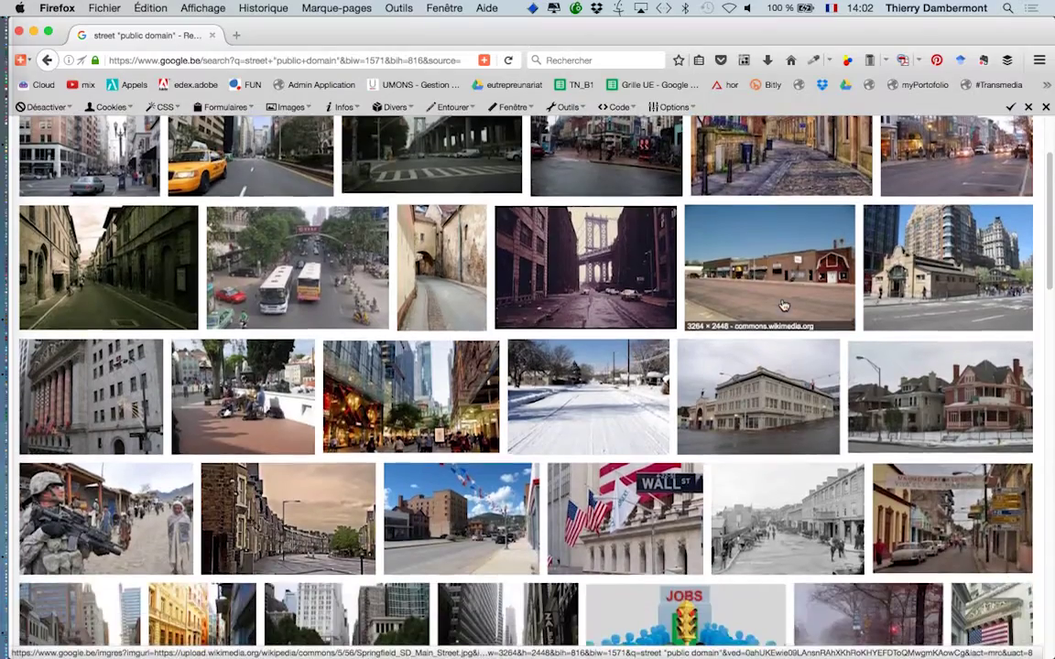
scroll(784, 307, "down", 4)
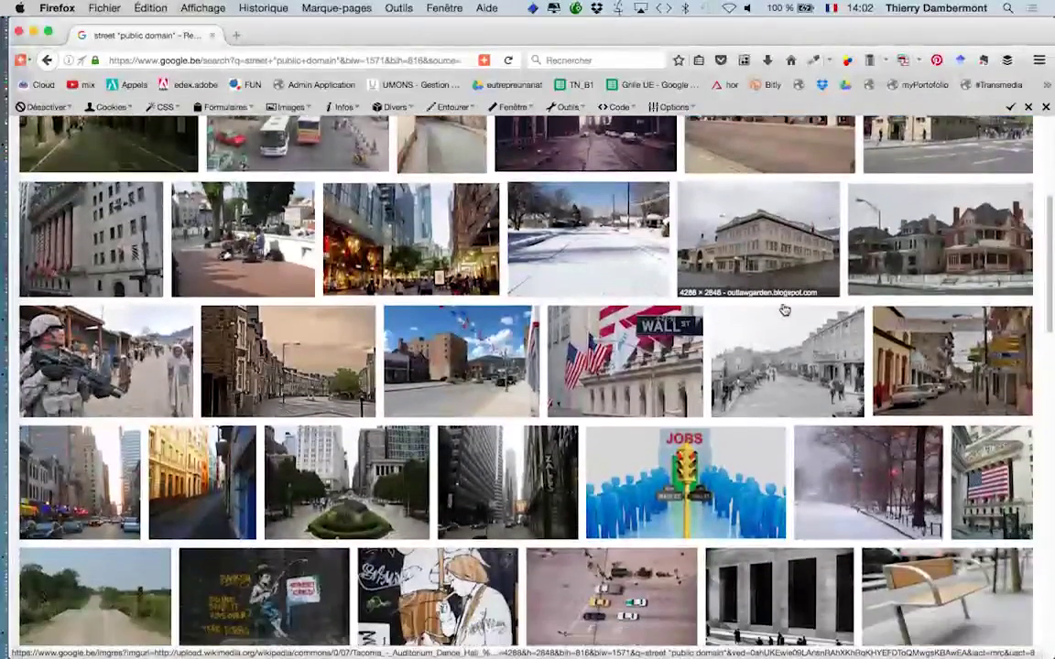
scroll(784, 311, "down", 5)
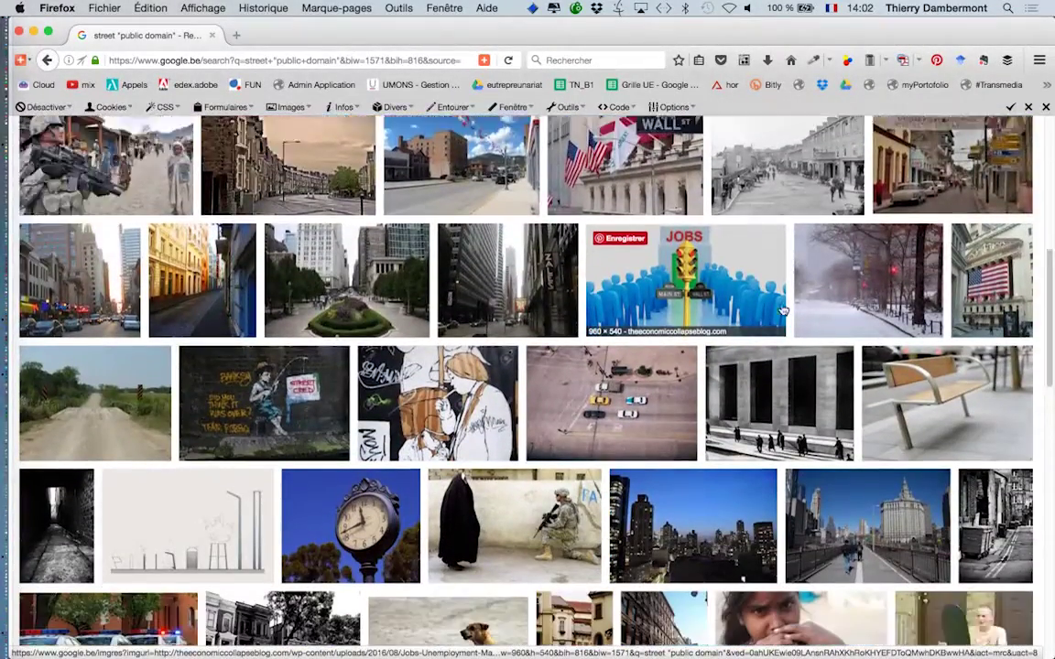
scroll(783, 311, "down", 6)
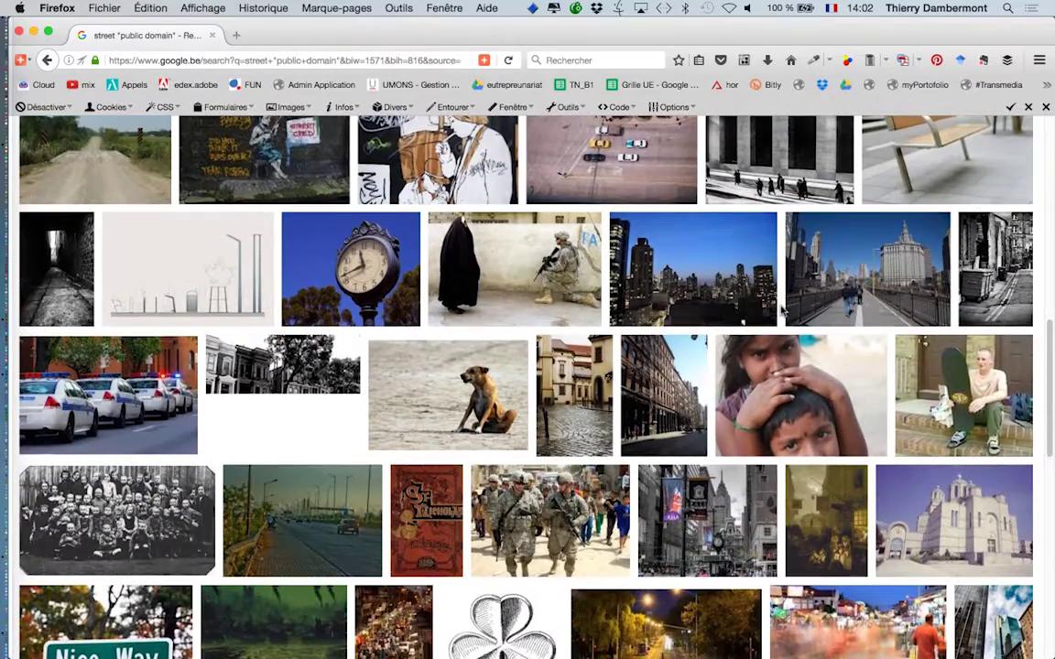
scroll(783, 313, "down", 2)
scroll(783, 311, "down", 2)
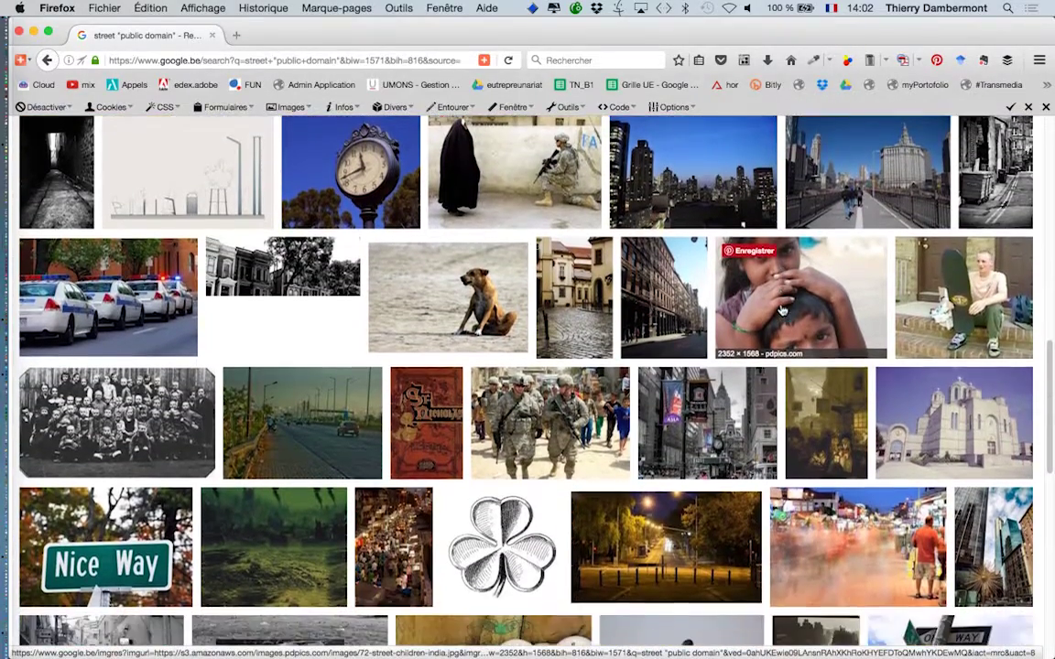
scroll(448, 265, "up", 15)
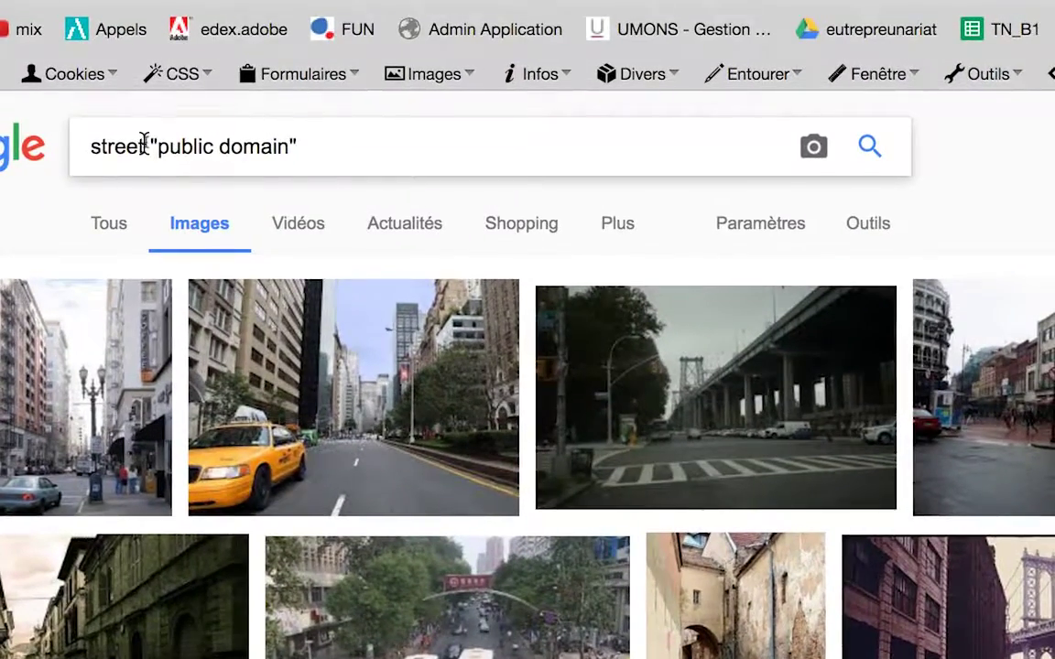
Replace the word street in the image search and search for flowers "public domain".
double_click(144, 145)
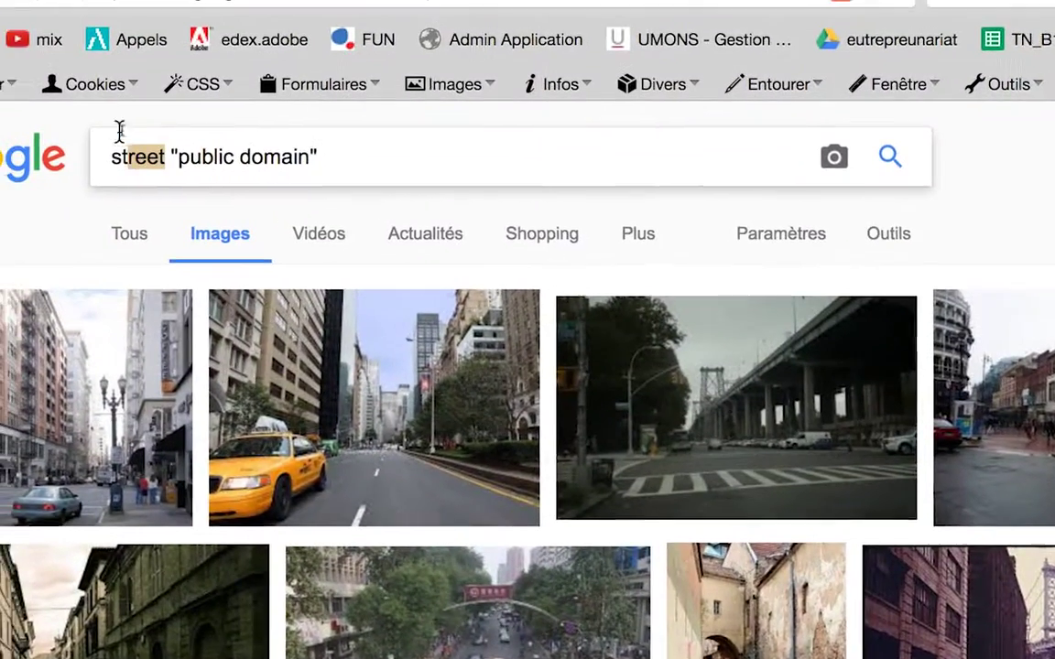
type("flowers")
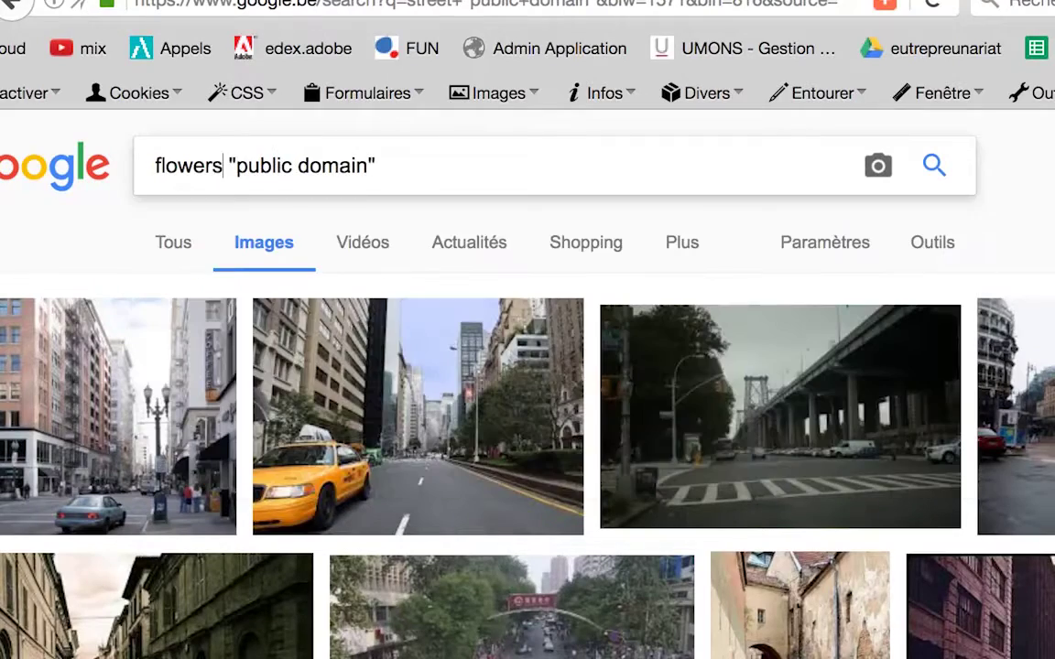
key("Return")
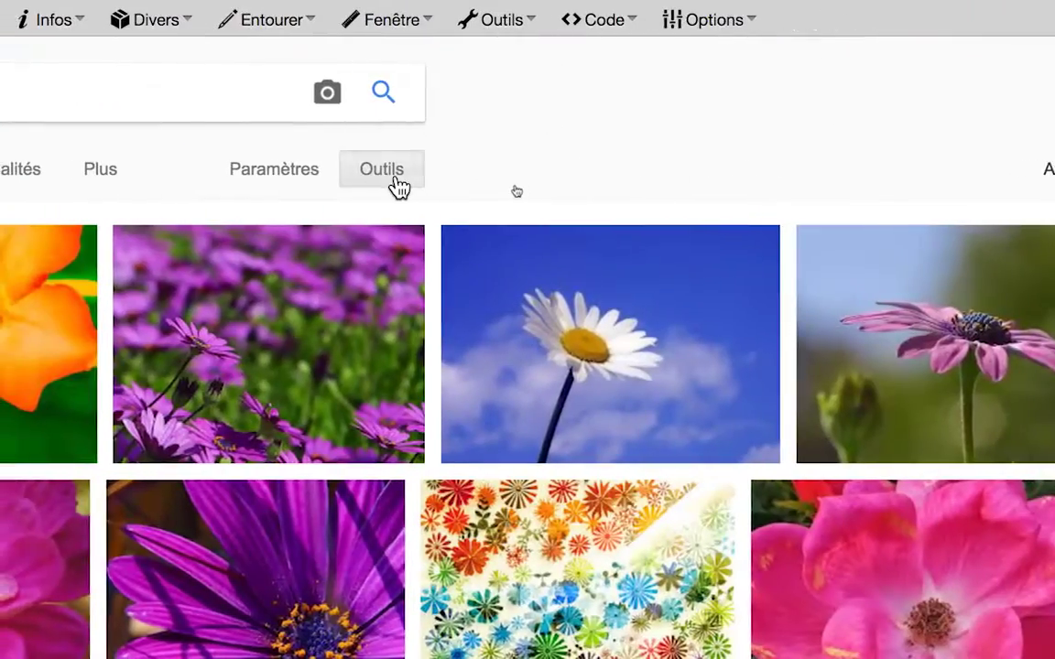
Examine the usage-rights filter options available for the flowers image search.
left_click(400, 187)
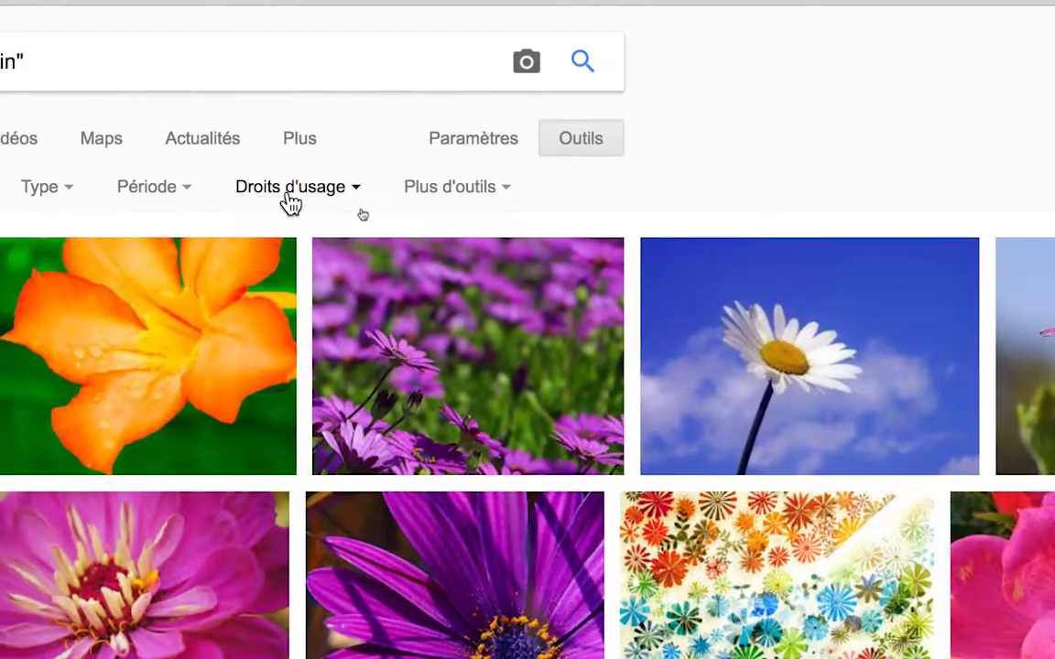
left_click(290, 200)
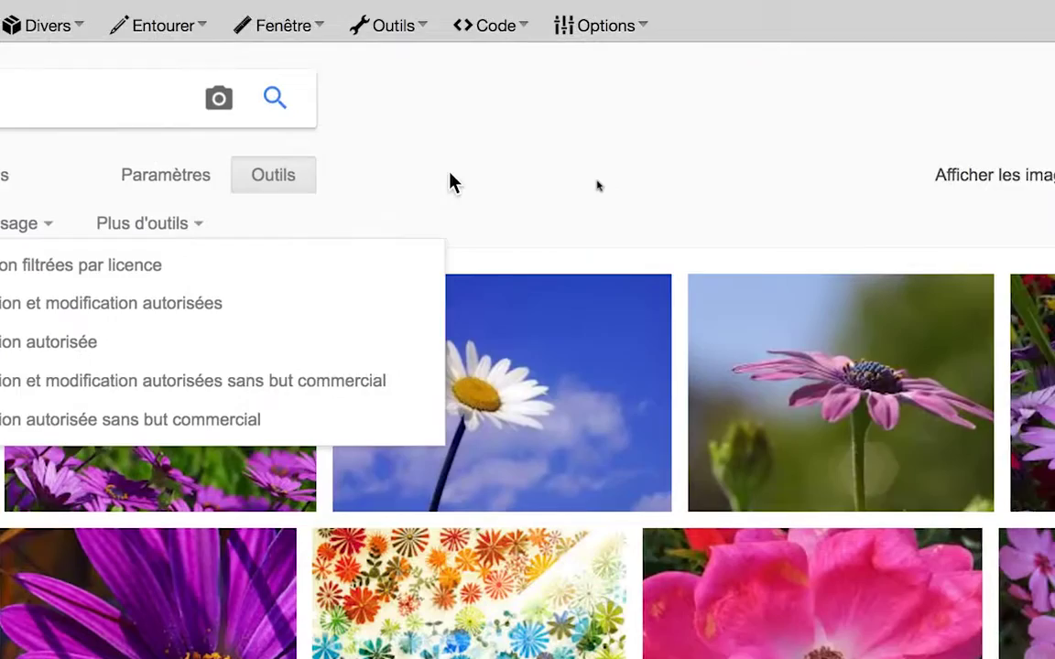
left_click(716, 114)
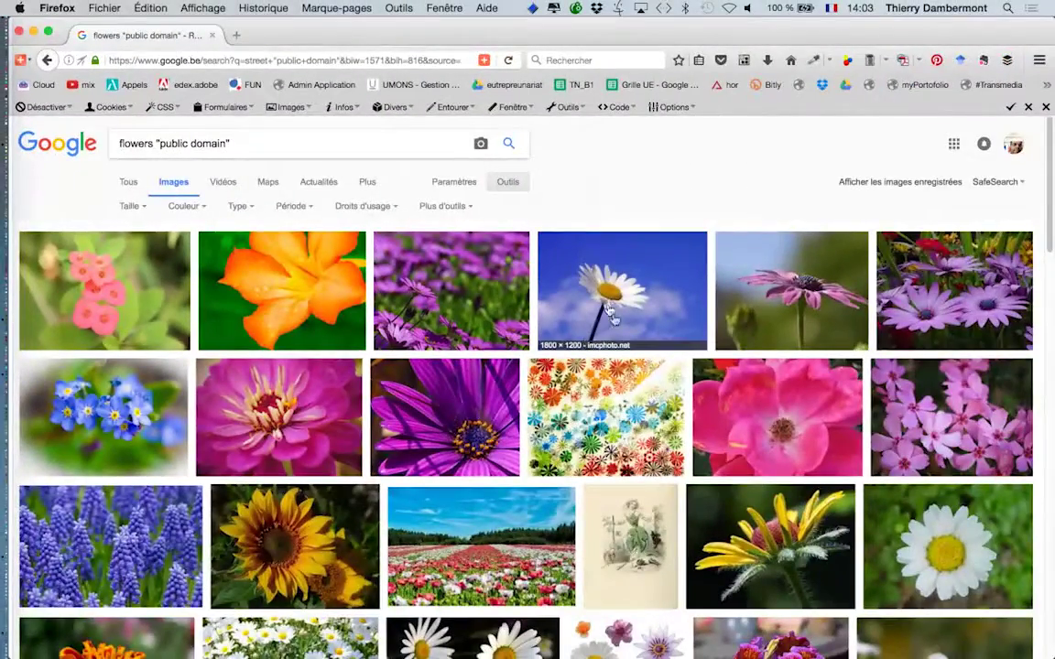
Try to open the full-size multicoloured flower pattern image from DeviantArt, and return to the flower image results.
scroll(615, 313, "down", 2)
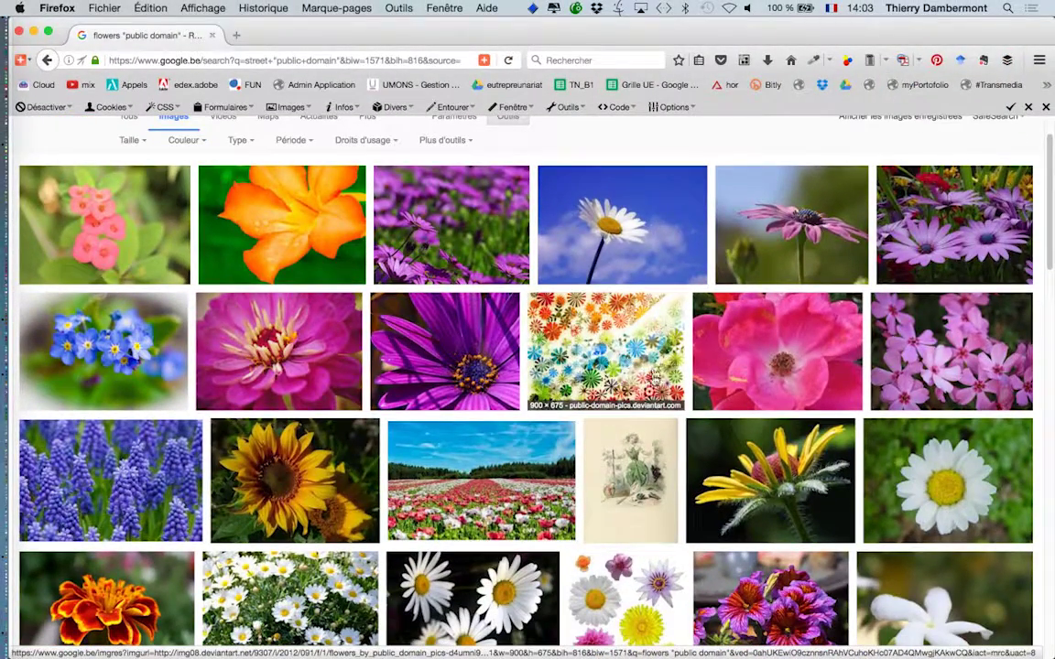
left_click(614, 345, "super")
left_click(315, 42)
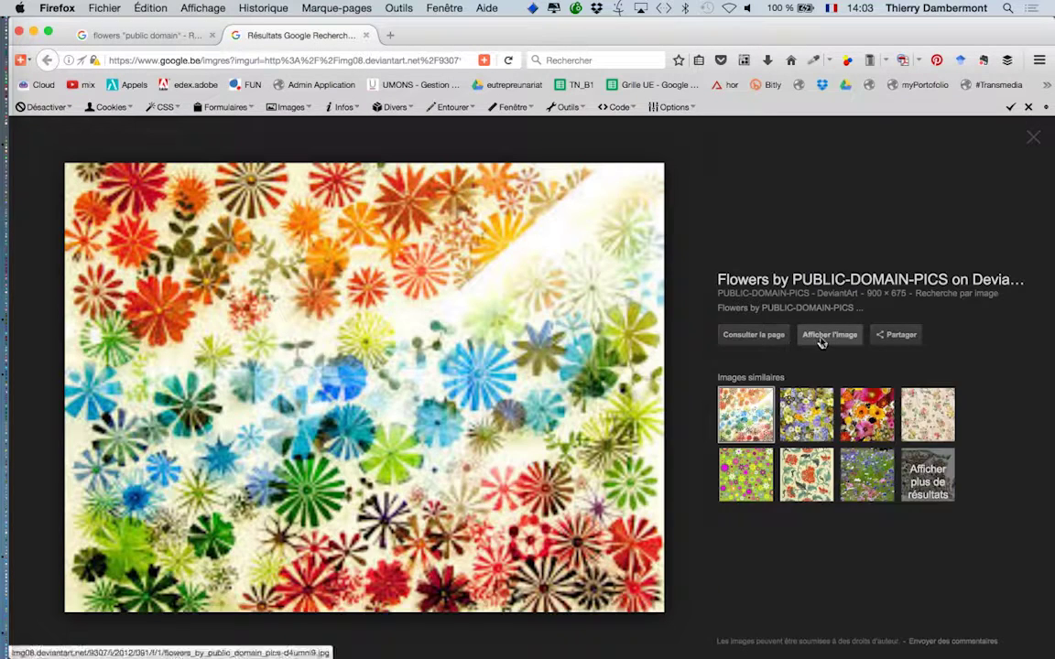
left_click(827, 334)
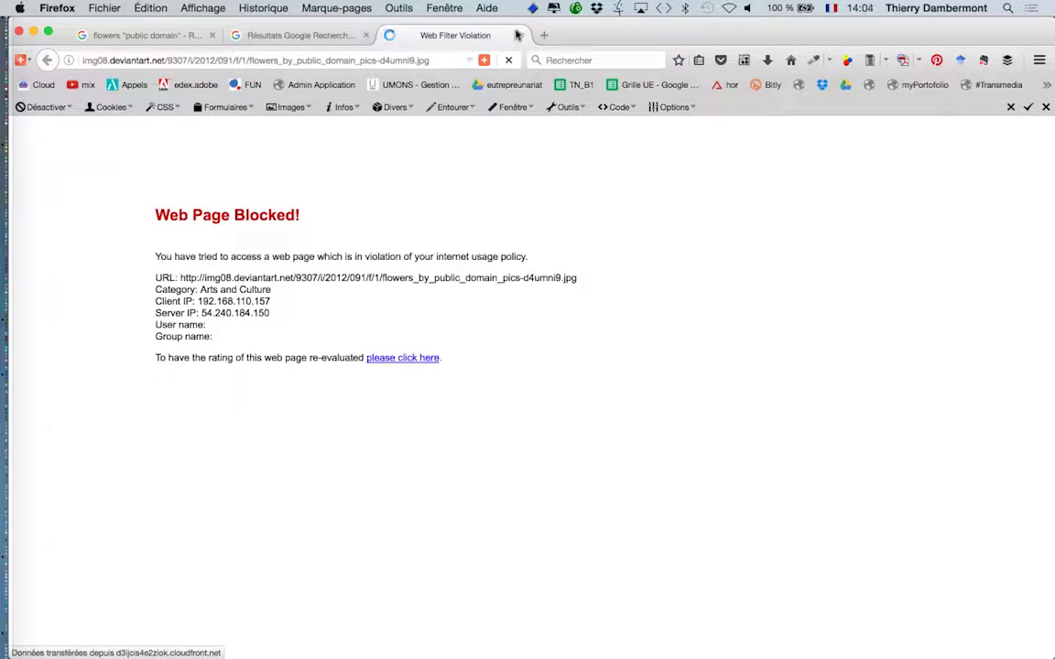
key("super+w")
left_click(186, 38)
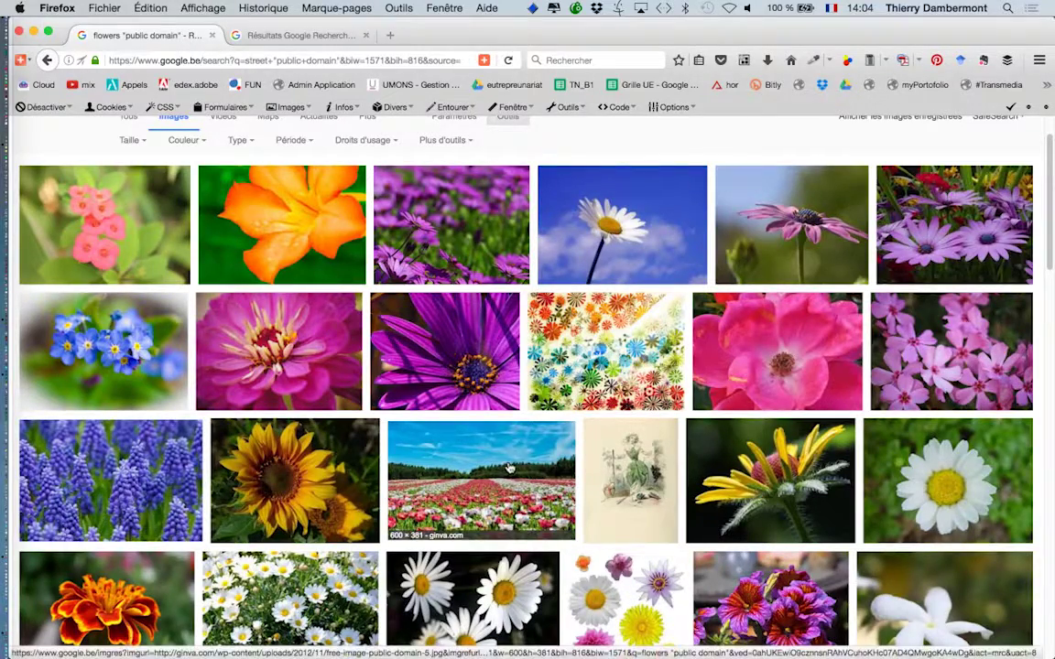
Open the red and white poppy field result in a new tab and display its full-size image.
left_click(511, 469, "super")
left_click(266, 36)
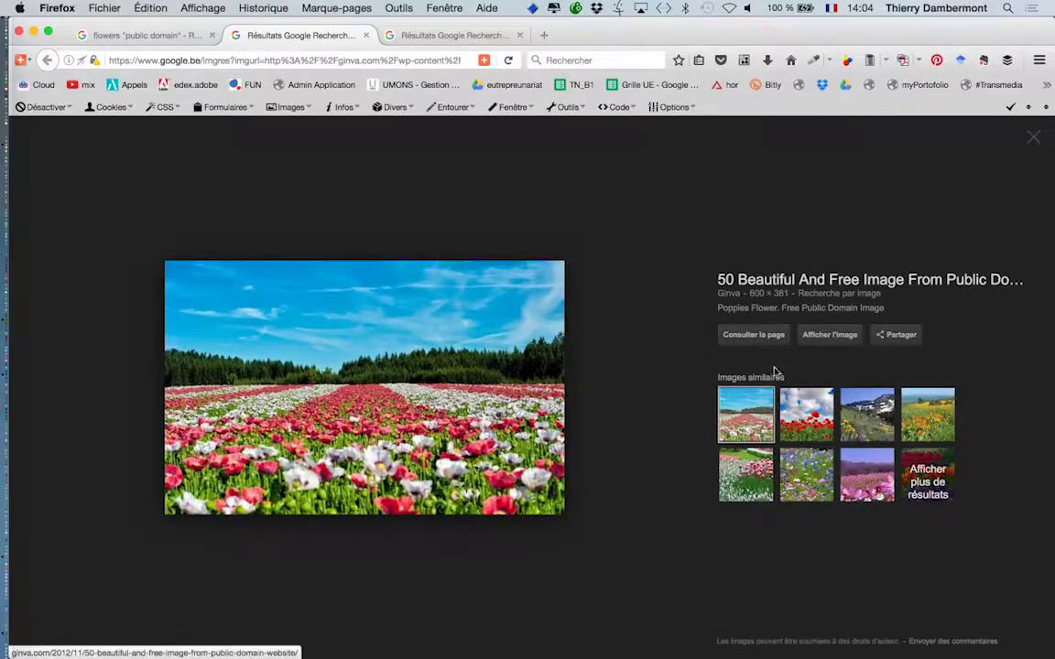
left_click(818, 337)
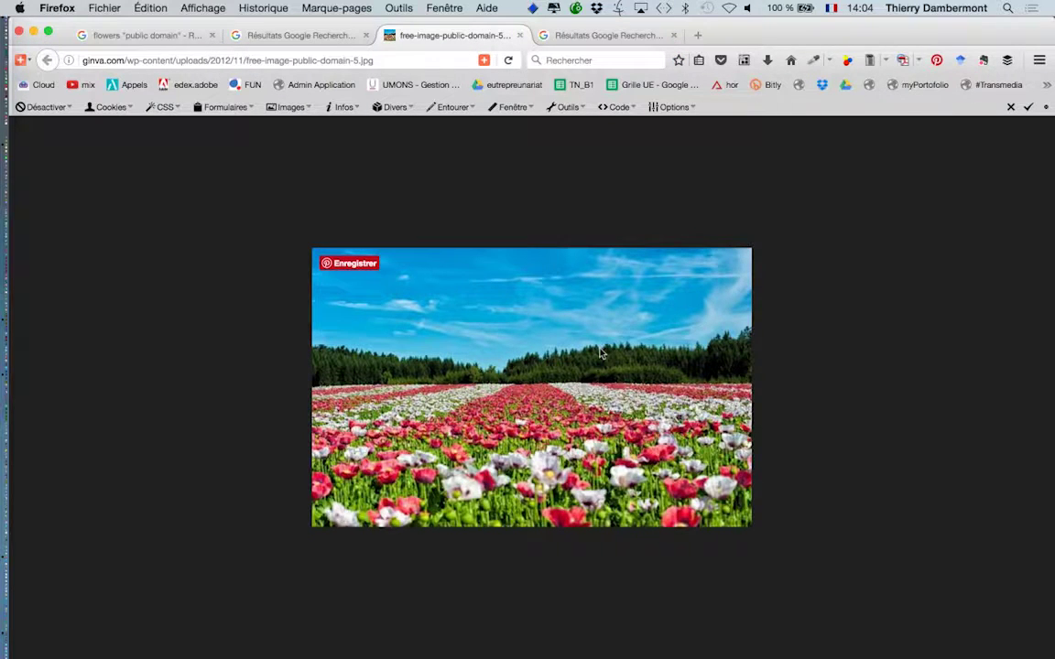
Save the poppy field image as free-image-public-domain-5.jpg in the dessin en symétrie folder inside jour 2 - docs.
right_click(600, 353)
left_click(658, 392)
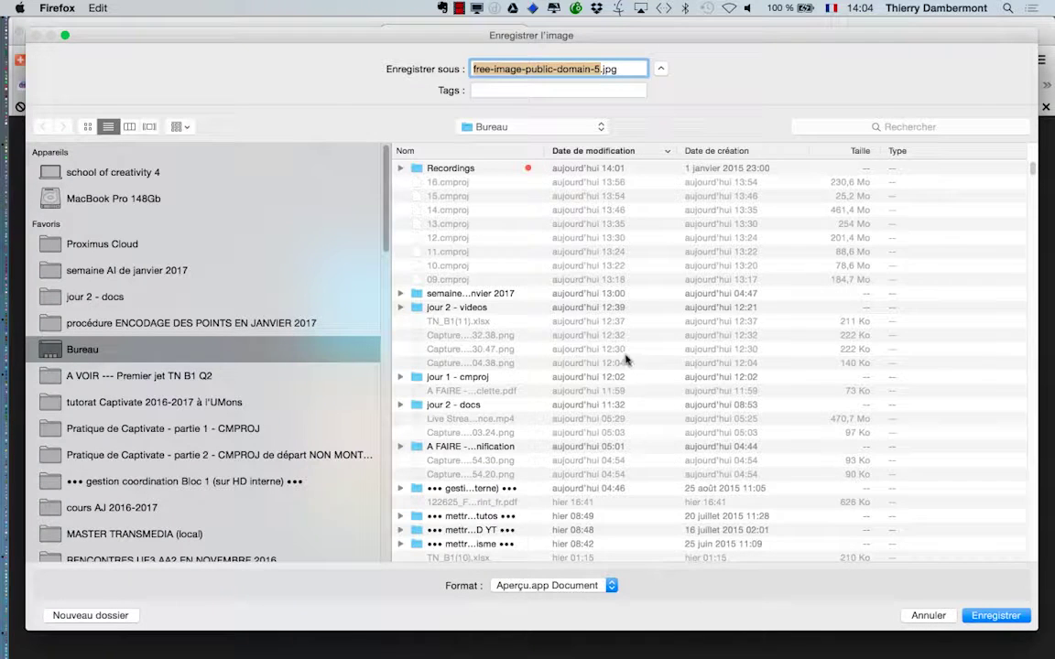
left_click(241, 305)
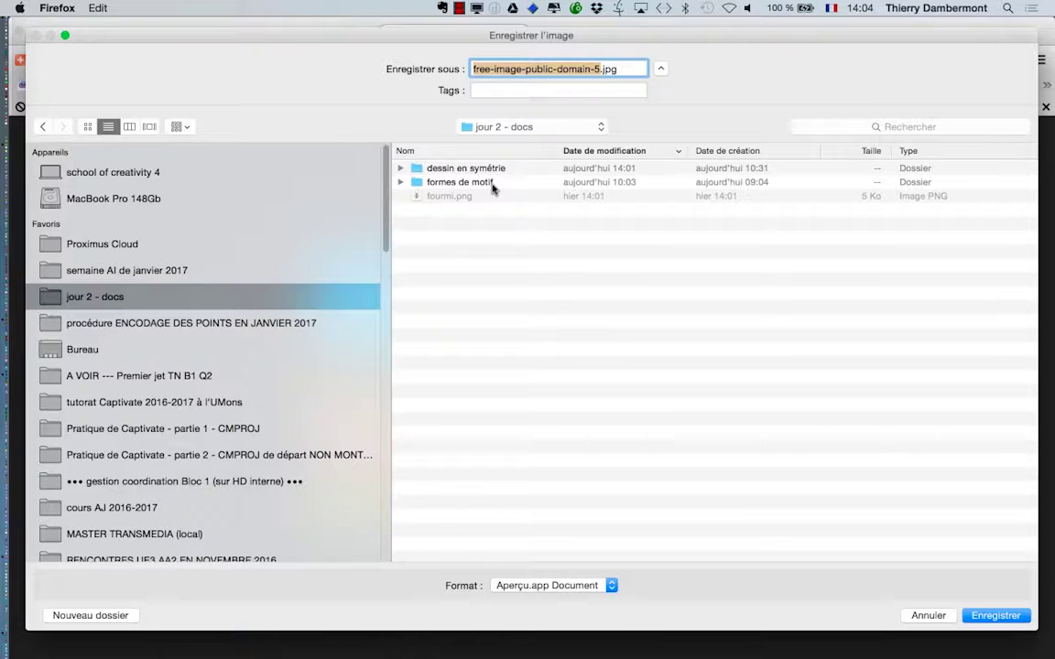
double_click(491, 184)
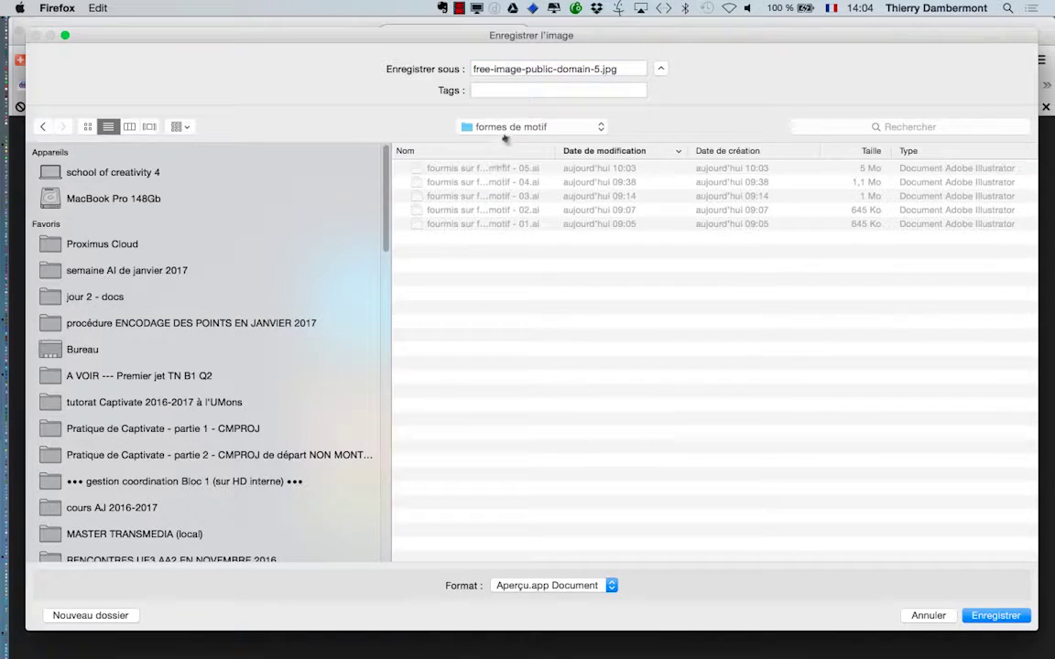
left_click(456, 126)
left_click(507, 144)
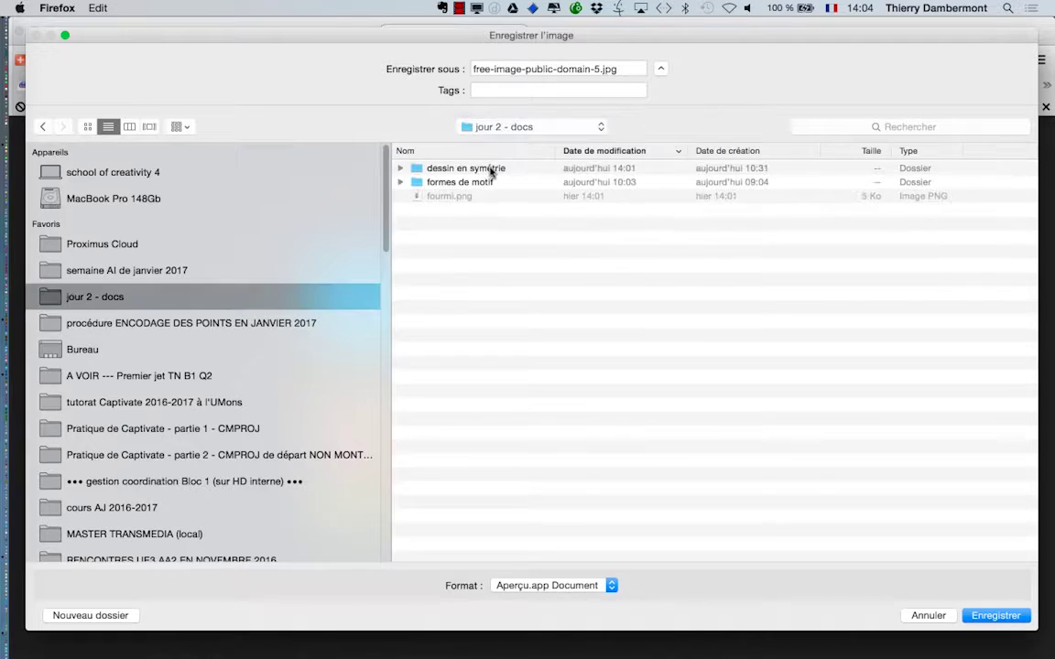
double_click(491, 169)
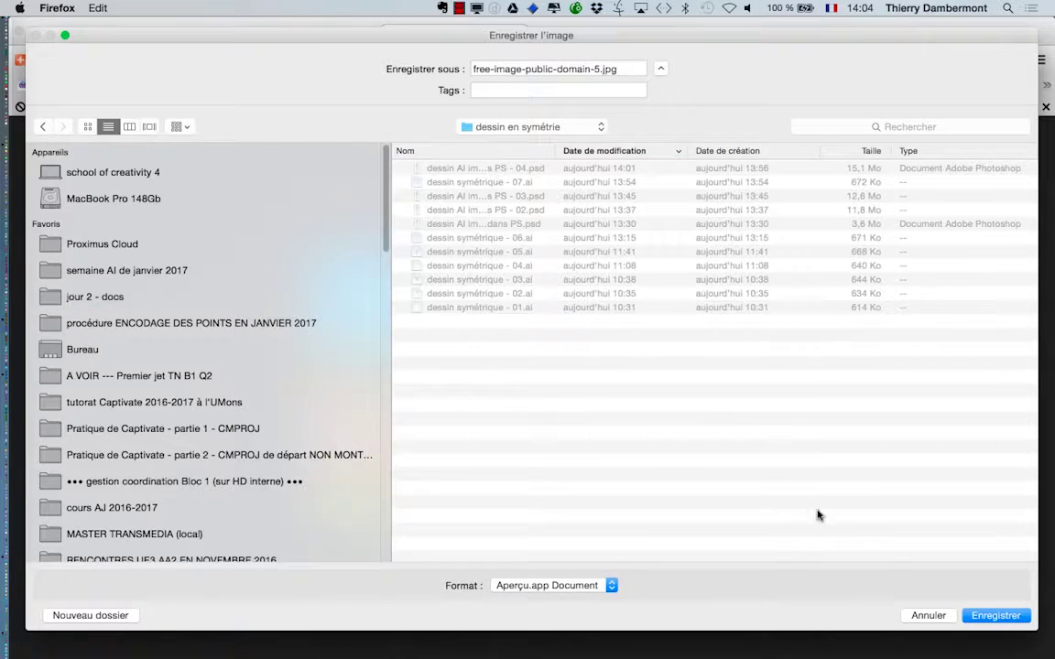
left_click(1003, 623)
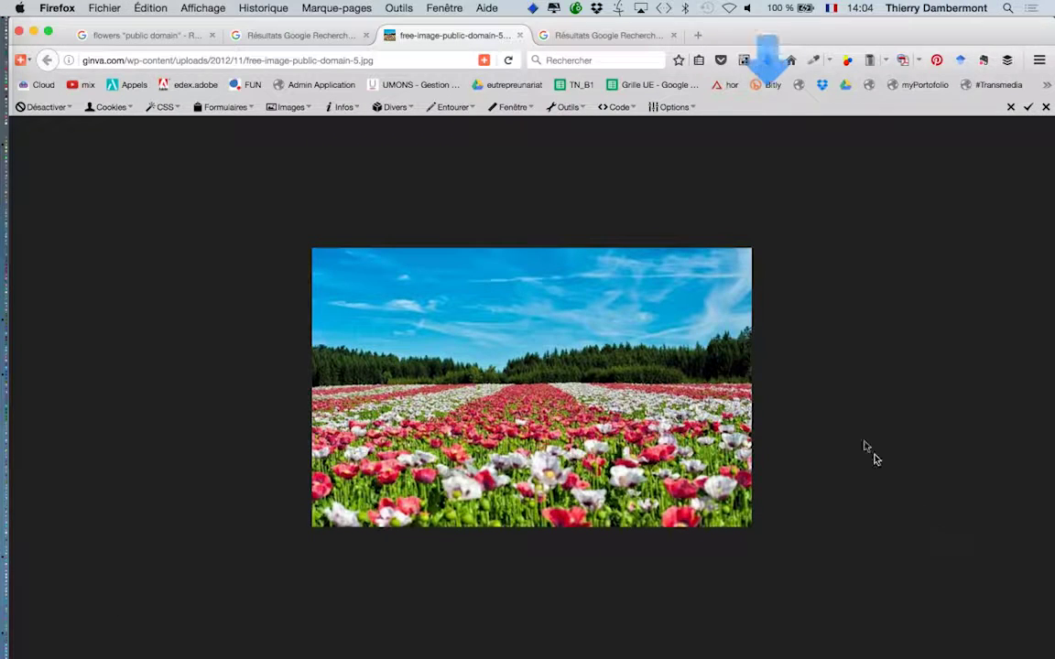
Switch to Photoshop with the whole lizard canvas in view, and minimise the Firefox window.
key("super+Tab")
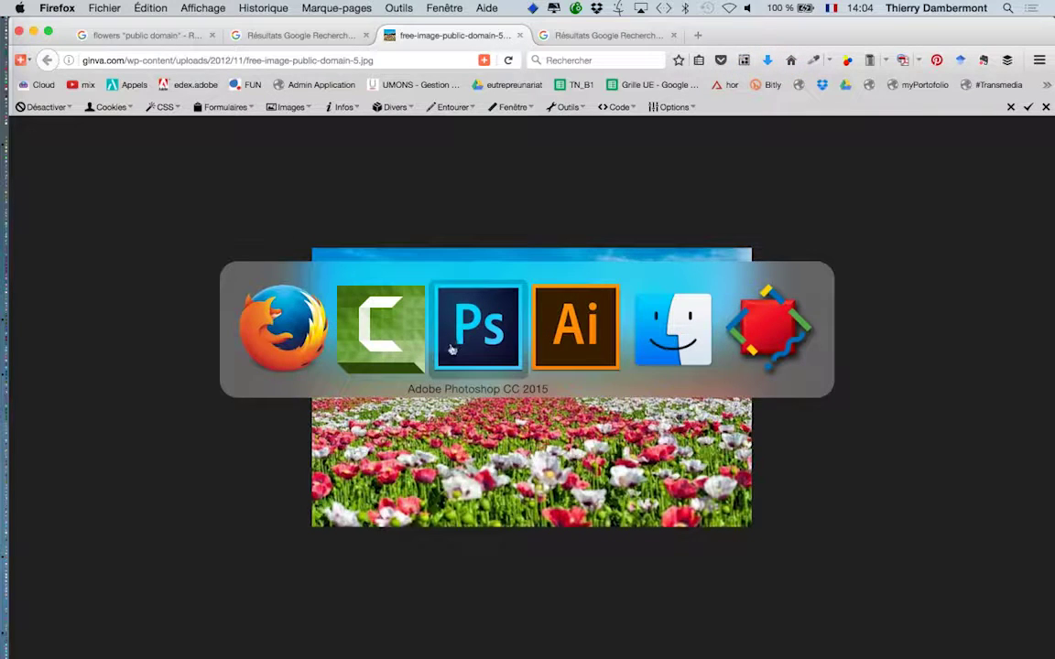
left_click(454, 348)
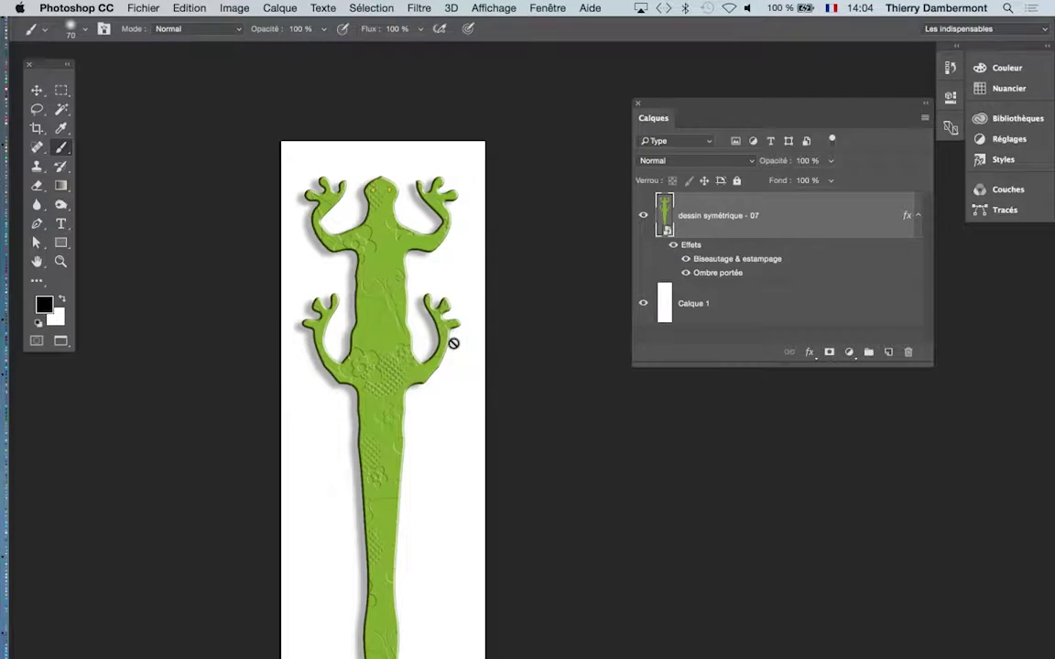
scroll(453, 343, "down", 3)
left_click_drag(409, 322, 390, 283)
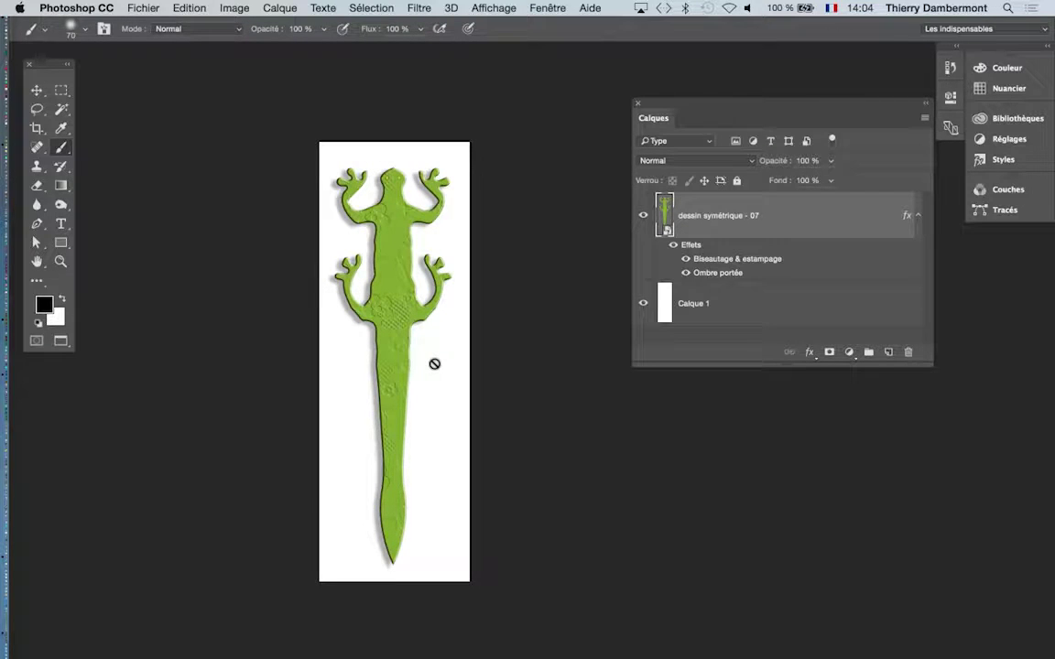
key("super+Tab")
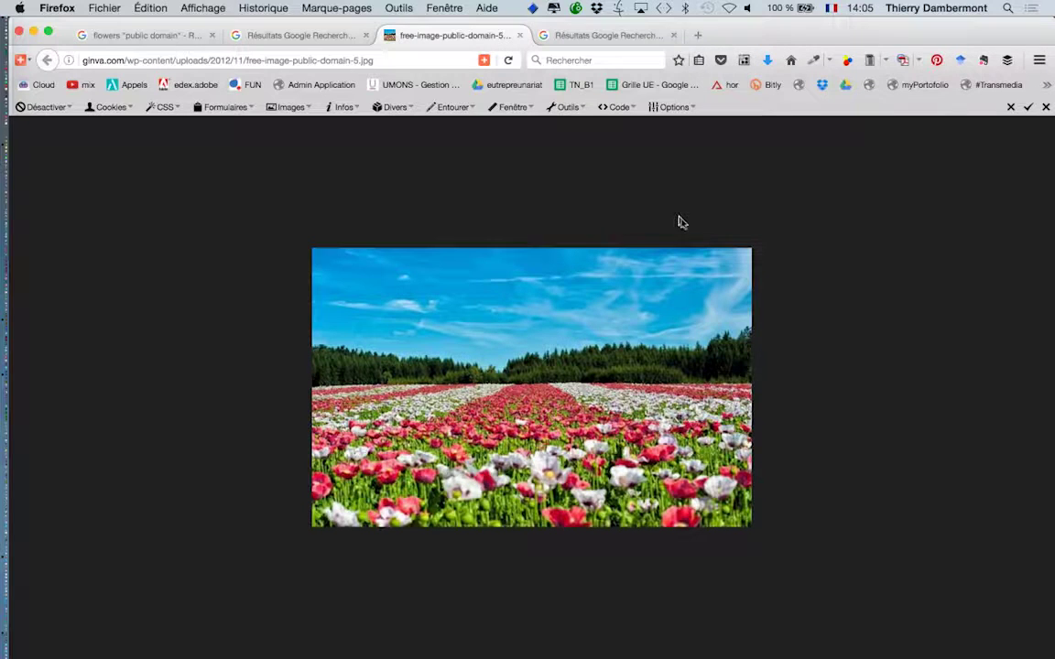
left_click(34, 32)
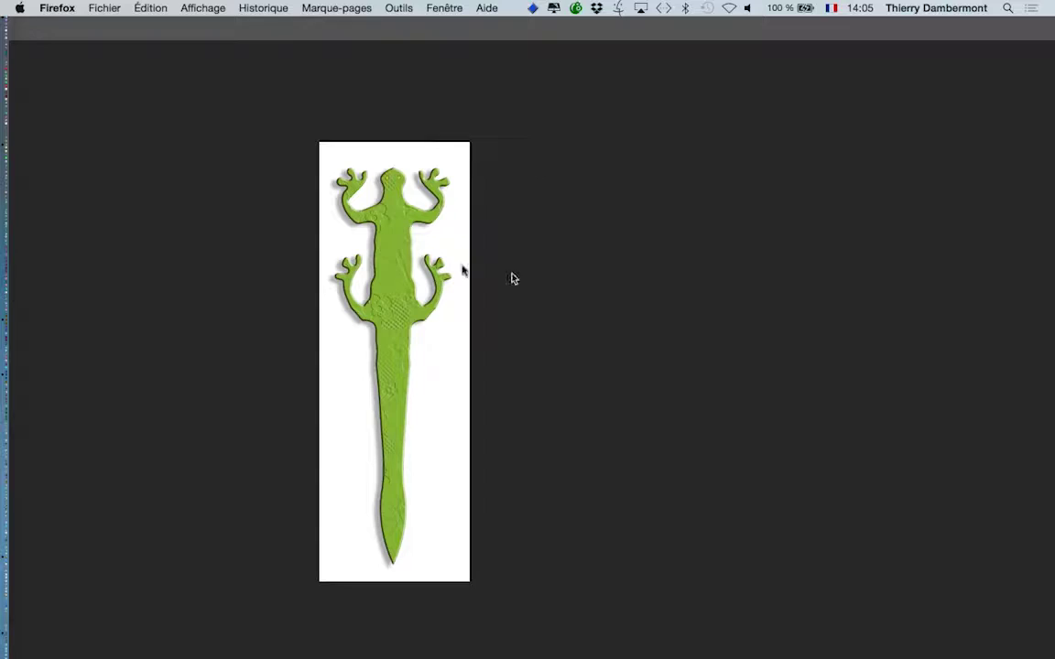
left_click(360, 119)
Place free-image-public-domain-5.jpg from the dessin en symétrie folder as an embedded layer above the lizard.
left_click(144, 8)
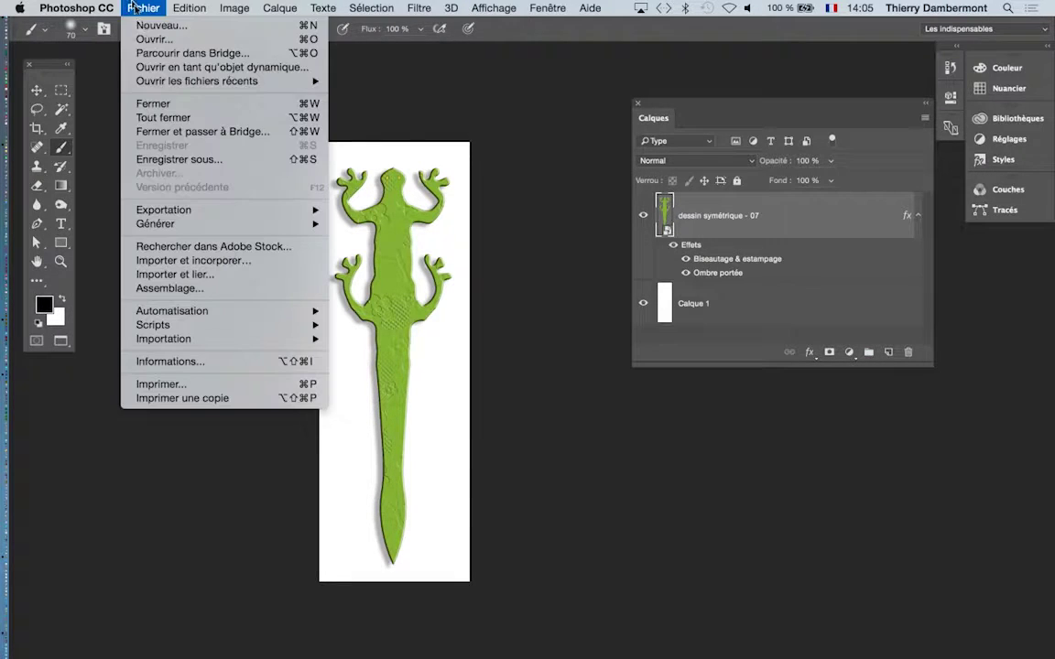
left_click(183, 261)
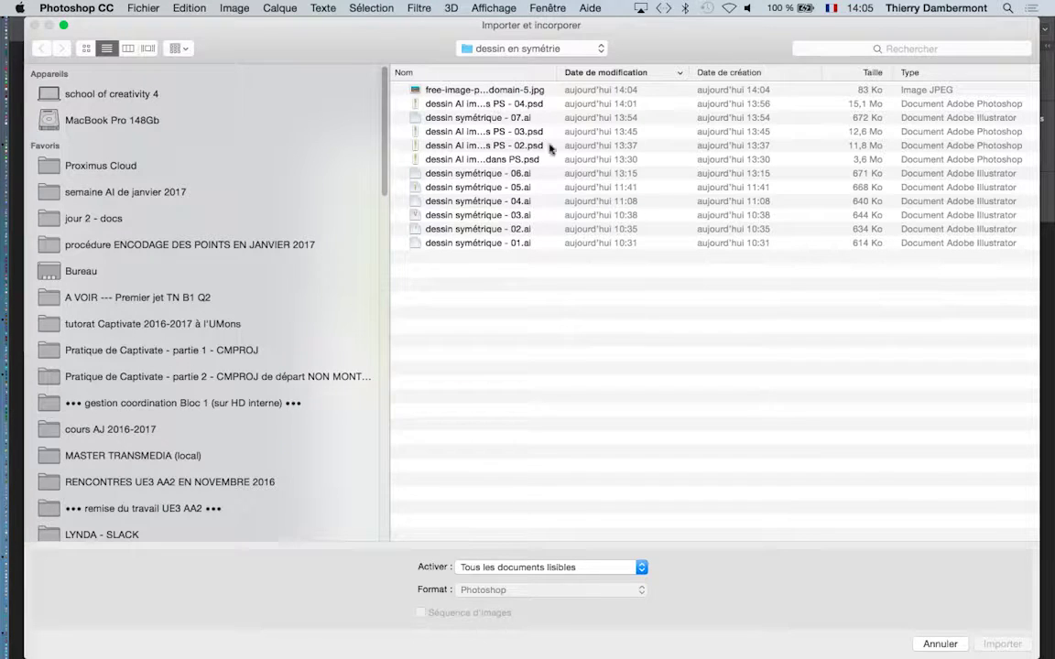
key("Down")
left_click(1001, 646)
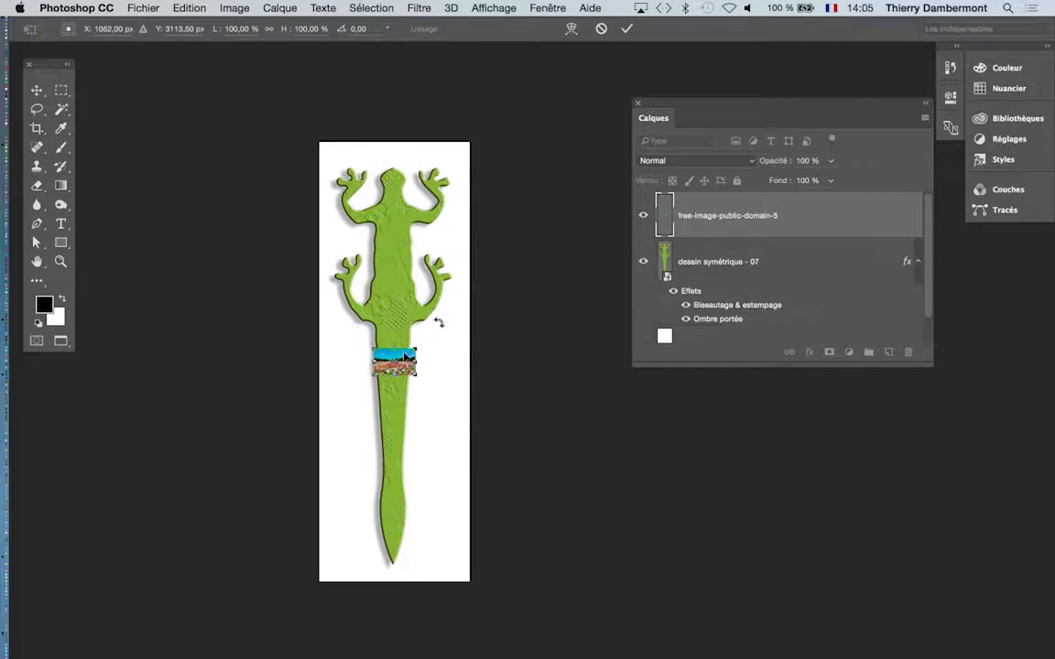
left_click(626, 29)
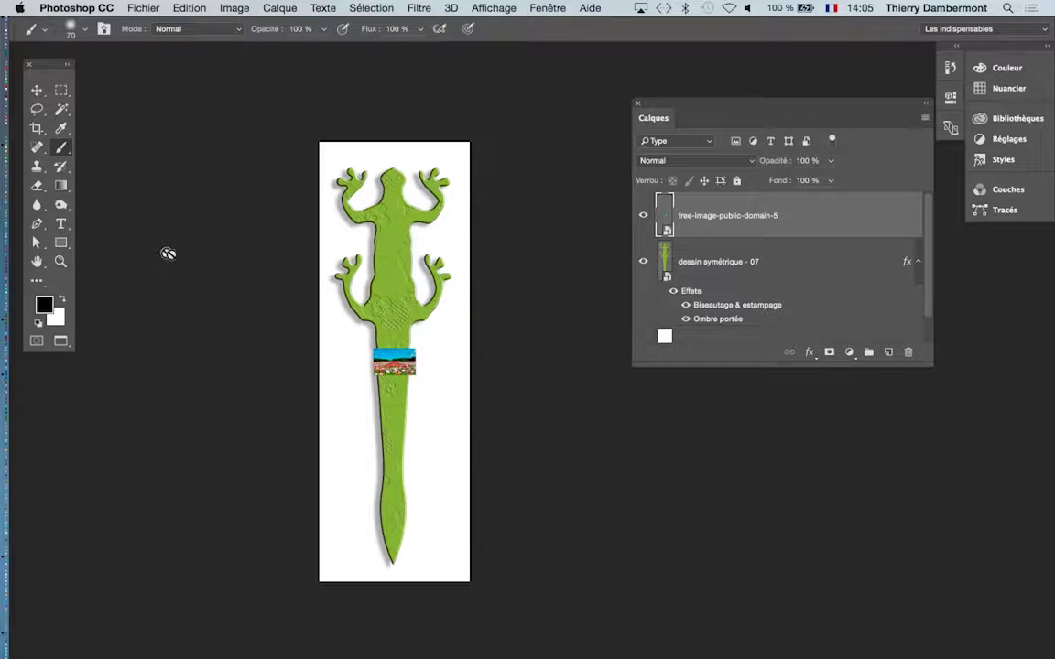
Free-transform the placed flower image, rotating it about -91° and scaling it to about 1134% by 848% to cover the canvas.
key("super+t")
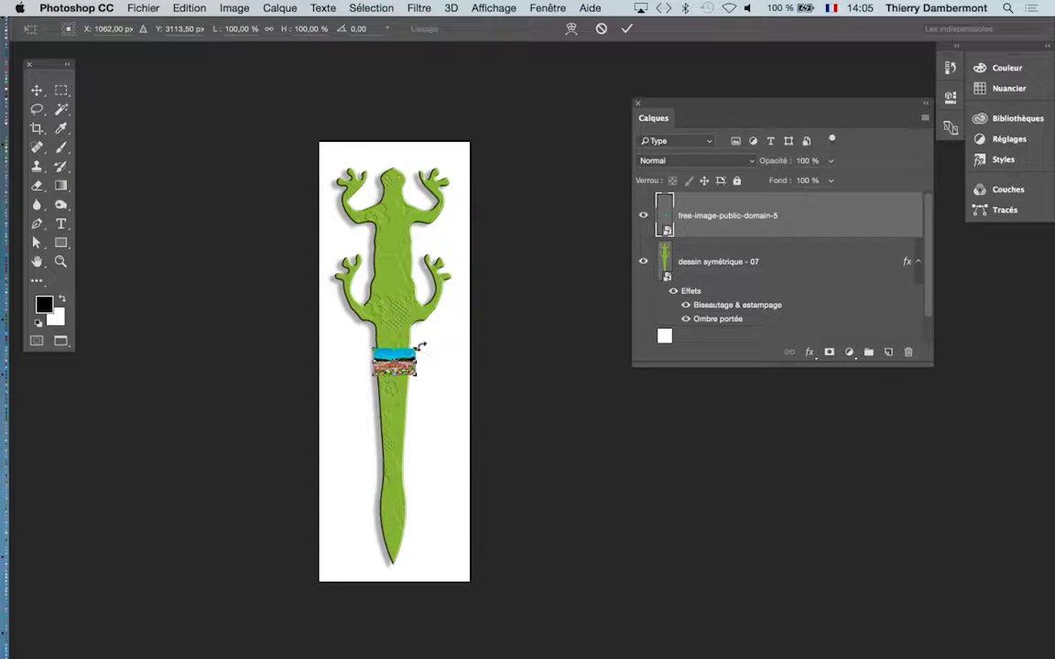
left_click_drag(426, 337, 288, 118)
left_click_drag(409, 386, 471, 599)
left_click_drag(540, 622, 556, 595)
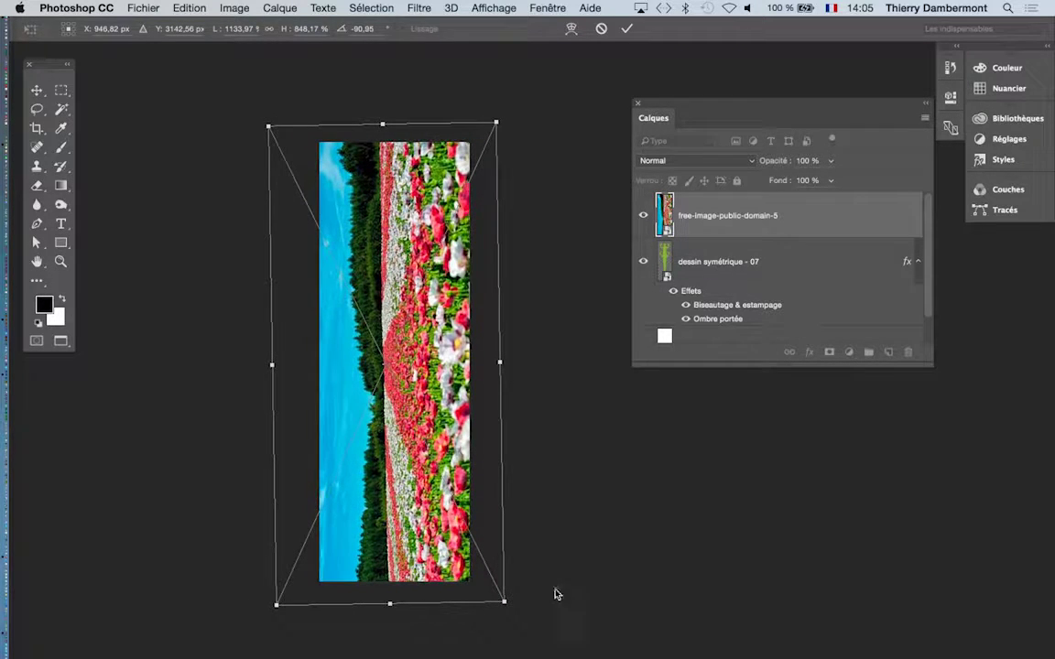
left_click(625, 29)
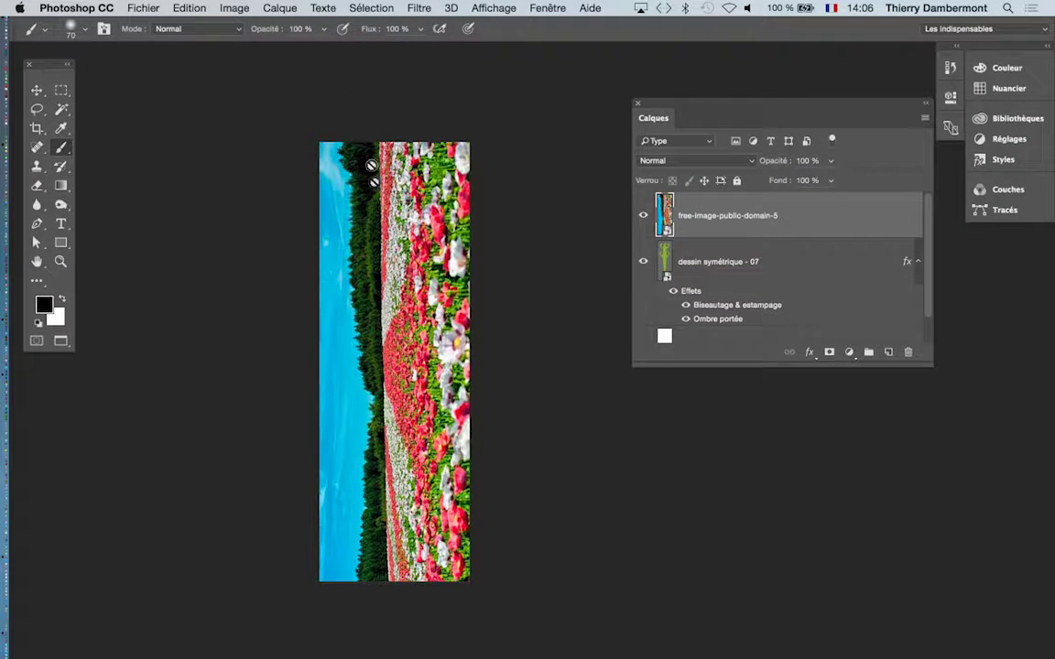
left_click(187, 9)
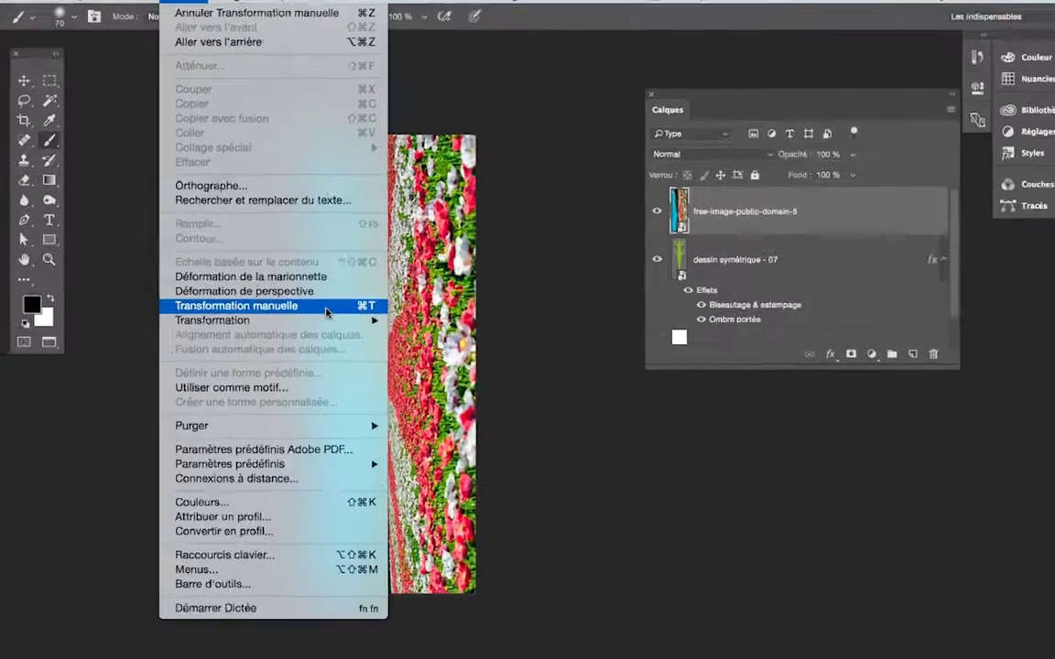
left_click(738, 444)
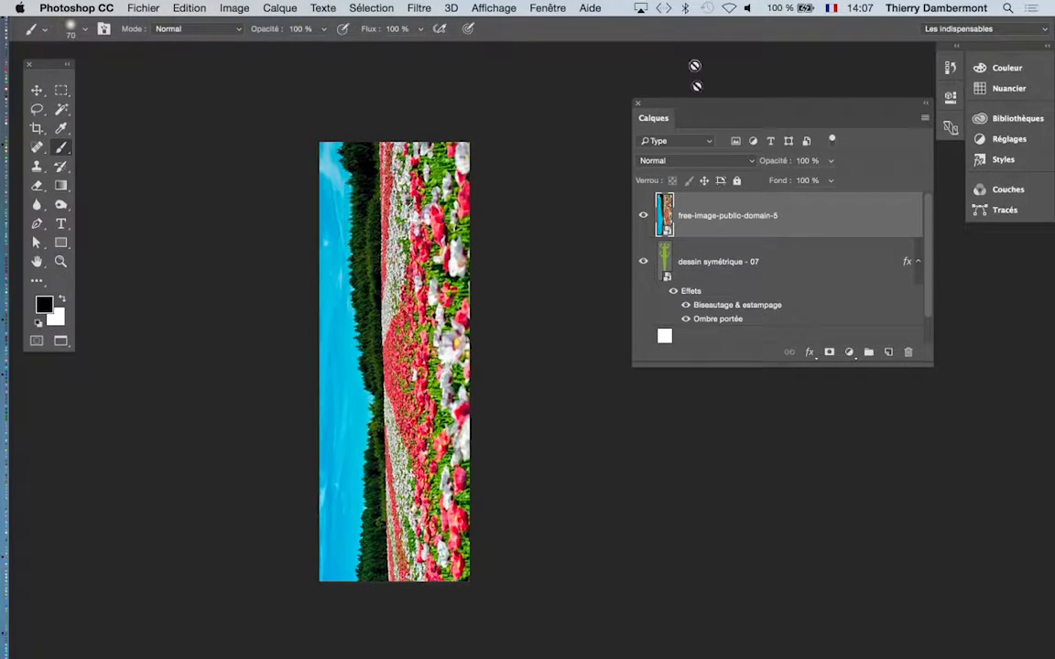
Clip the flower image layer to the dessin symétrique - 07 lizard layer and shift the image sideways so flowers fill the body.
left_click_drag(706, 108, 635, 108)
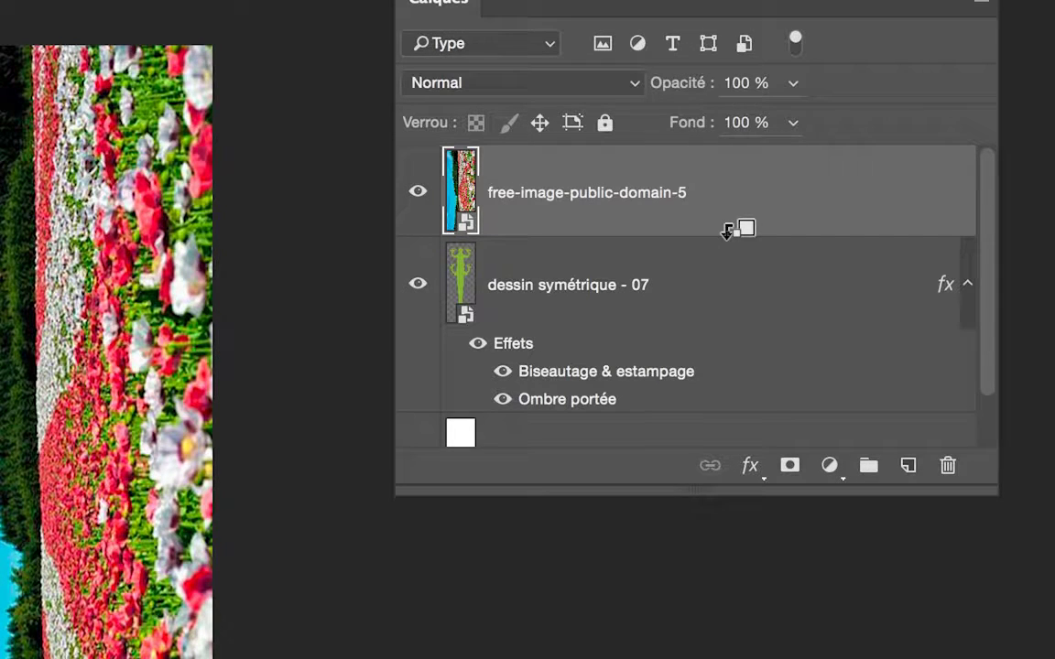
left_click(728, 231, "alt")
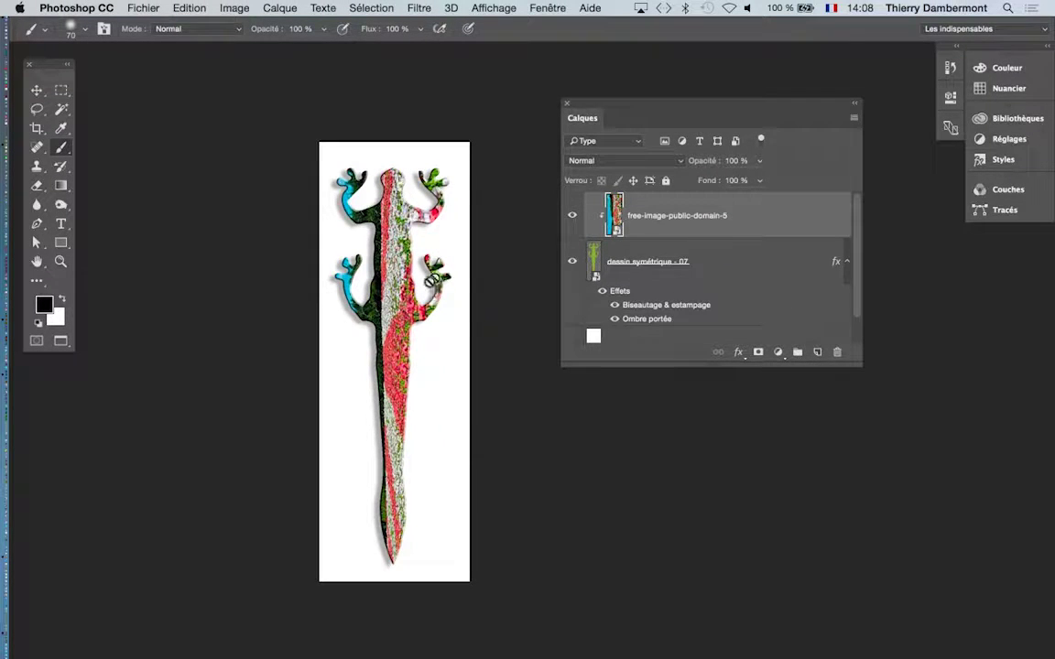
scroll(390, 261, "up", 3)
left_click(35, 91)
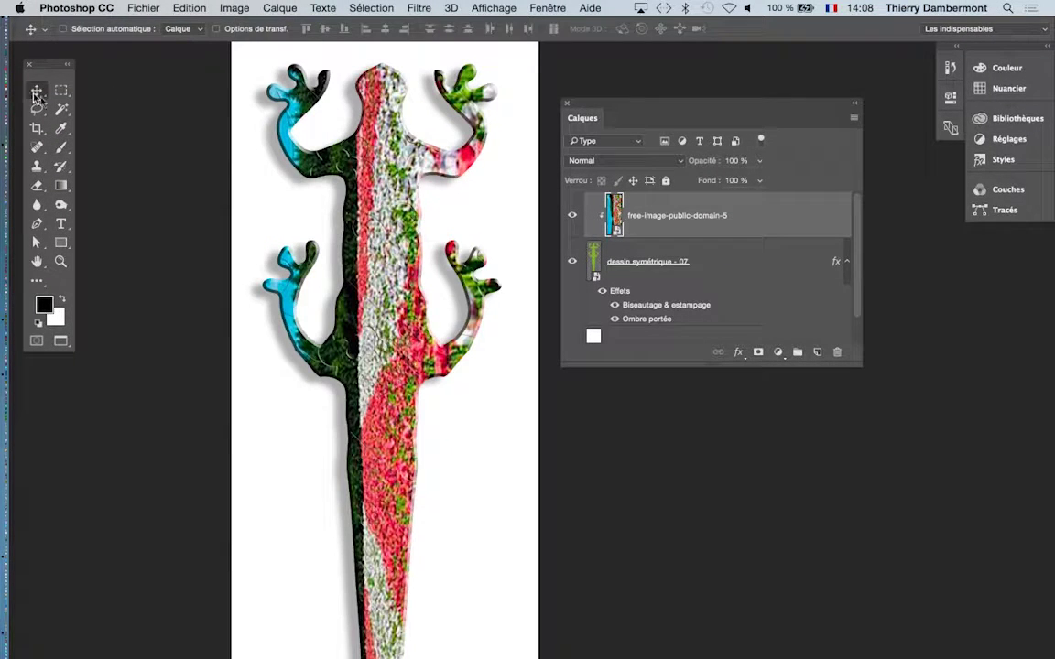
left_click_drag(433, 266, 335, 257)
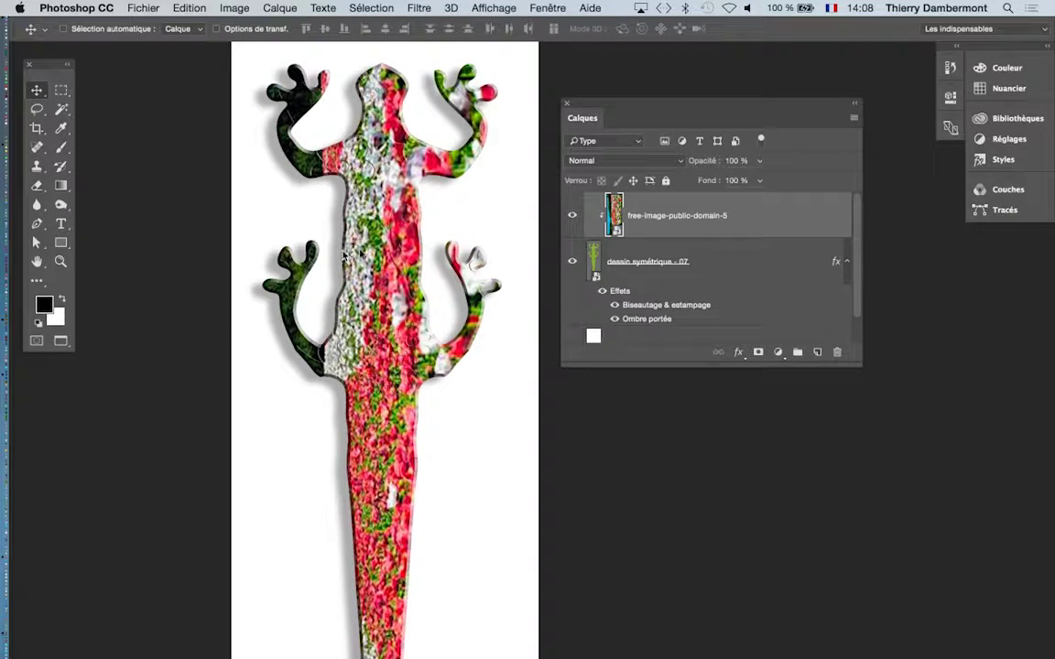
Set the clipped flower image layer's opacity to 50%.
left_click(759, 162)
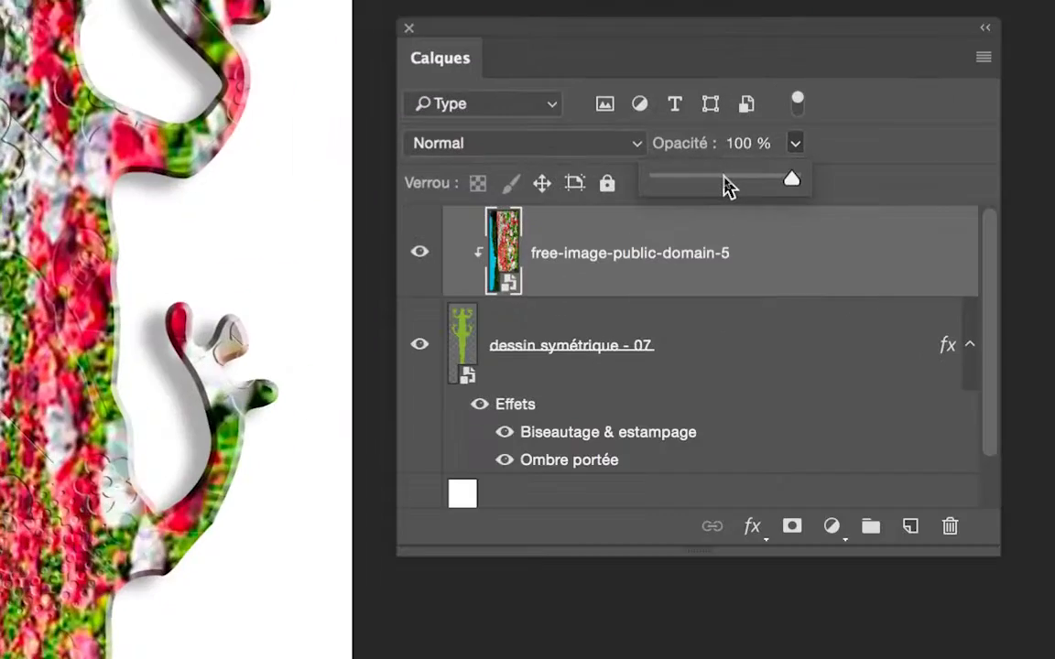
left_click(724, 180)
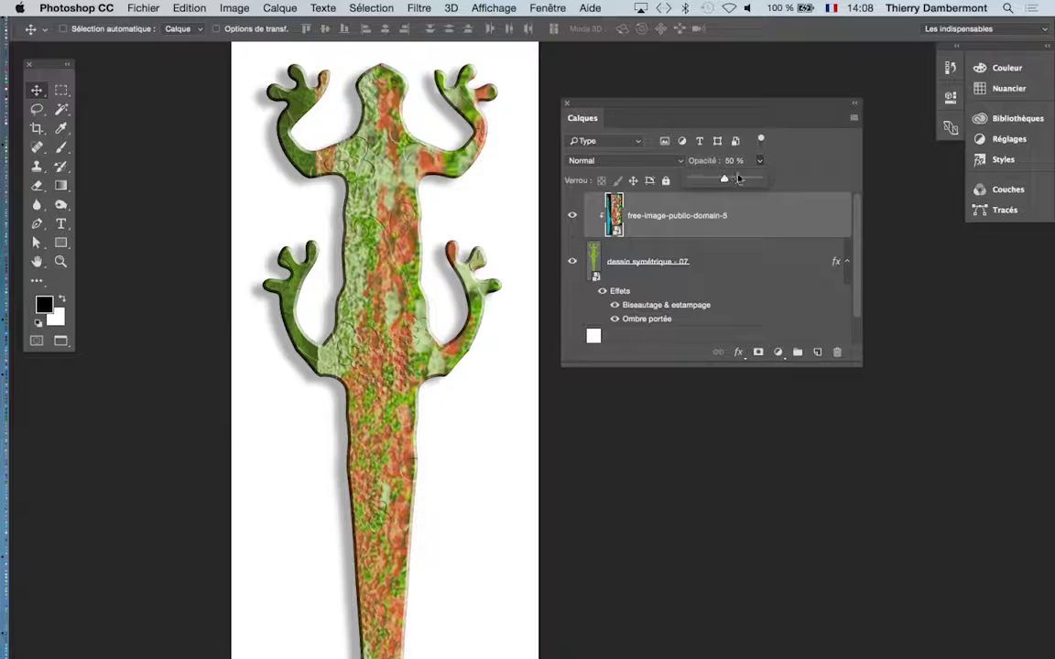
Set the clipped flower image layer's opacity to 57%.
left_click_drag(739, 178, 742, 182)
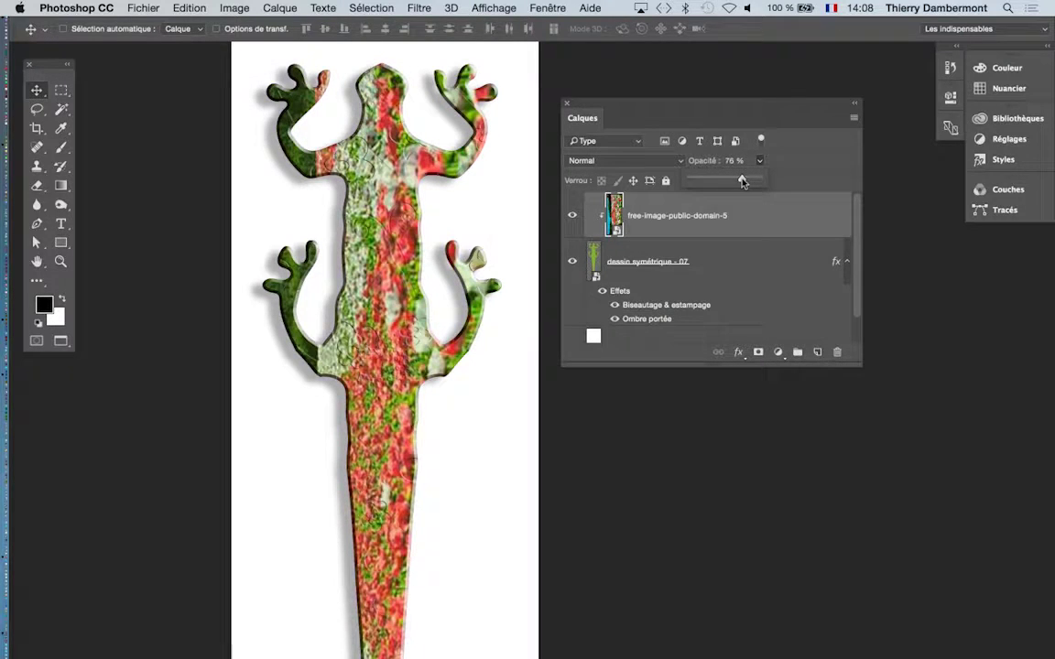
left_click_drag(742, 180, 729, 181)
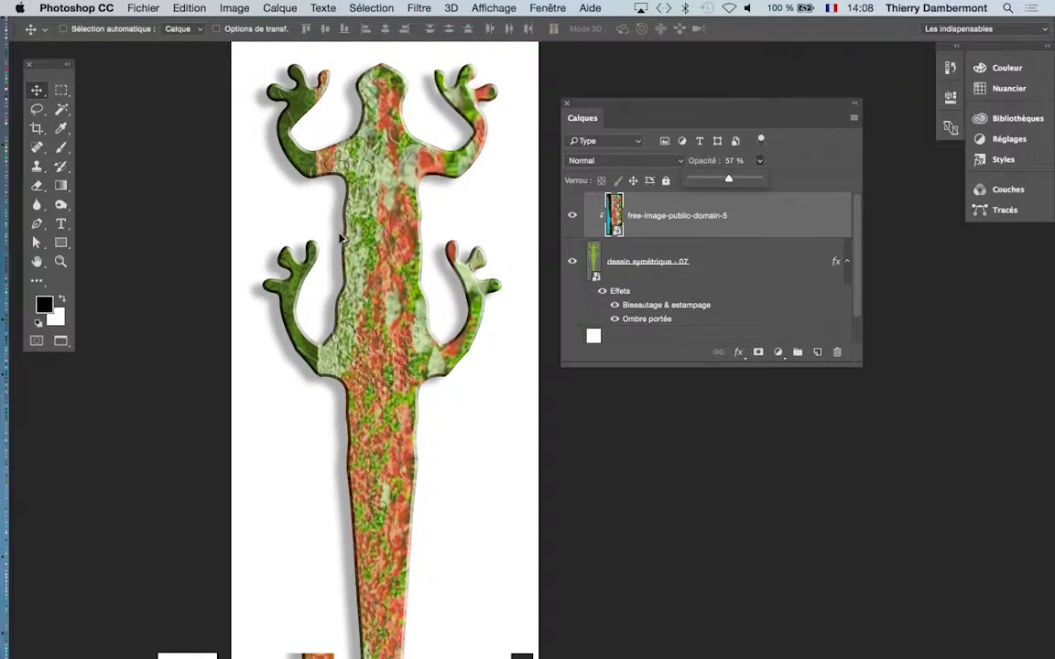
Set the lizard layer's bevel depth to 251%, and its texture scale to 81% with relief about -67%.
scroll(344, 239, "up", 5)
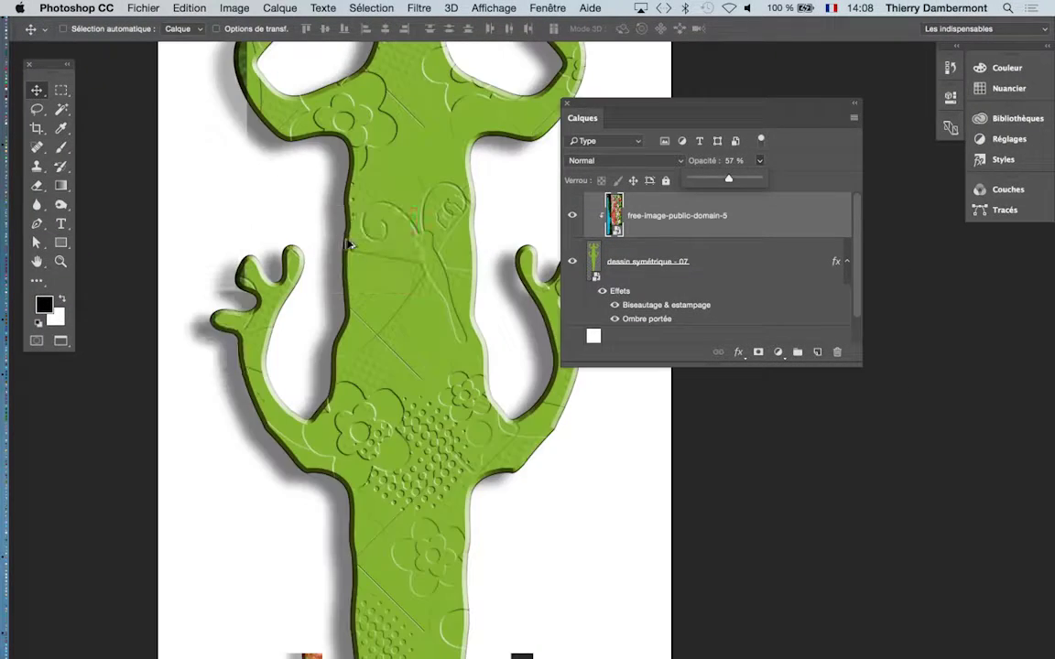
scroll(348, 243, "up", 2)
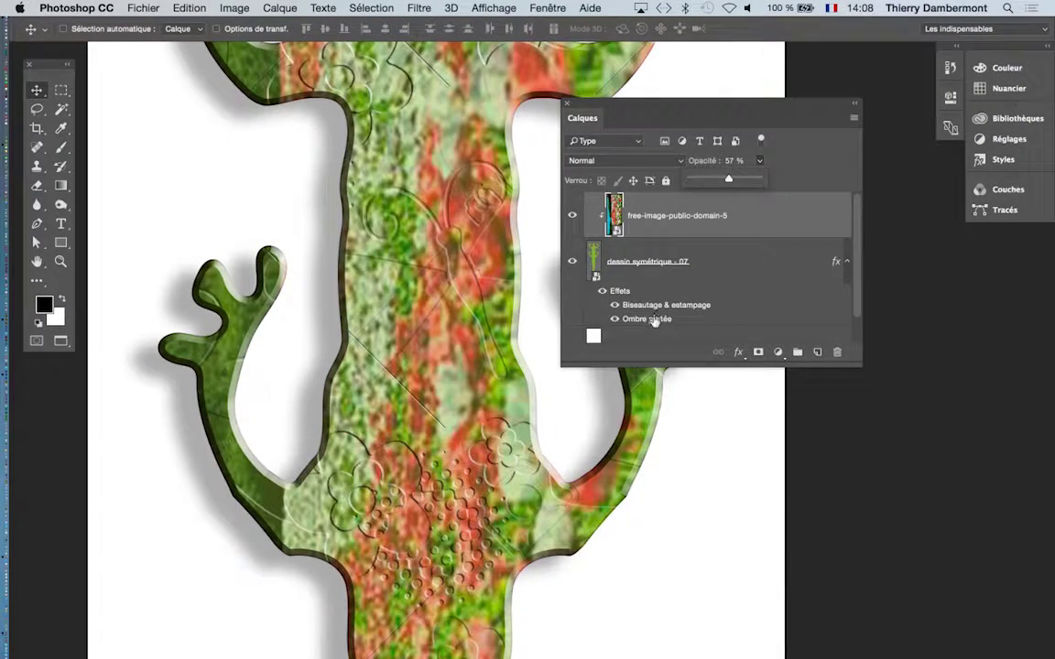
double_click(654, 321)
left_click_drag(433, 116, 732, 156)
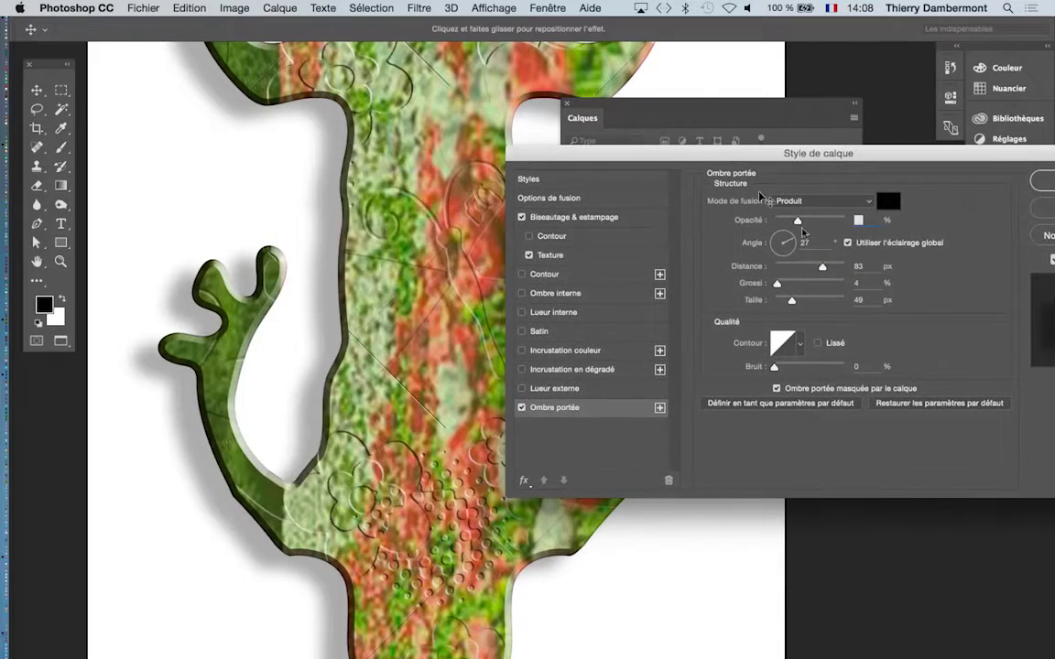
left_click(630, 223)
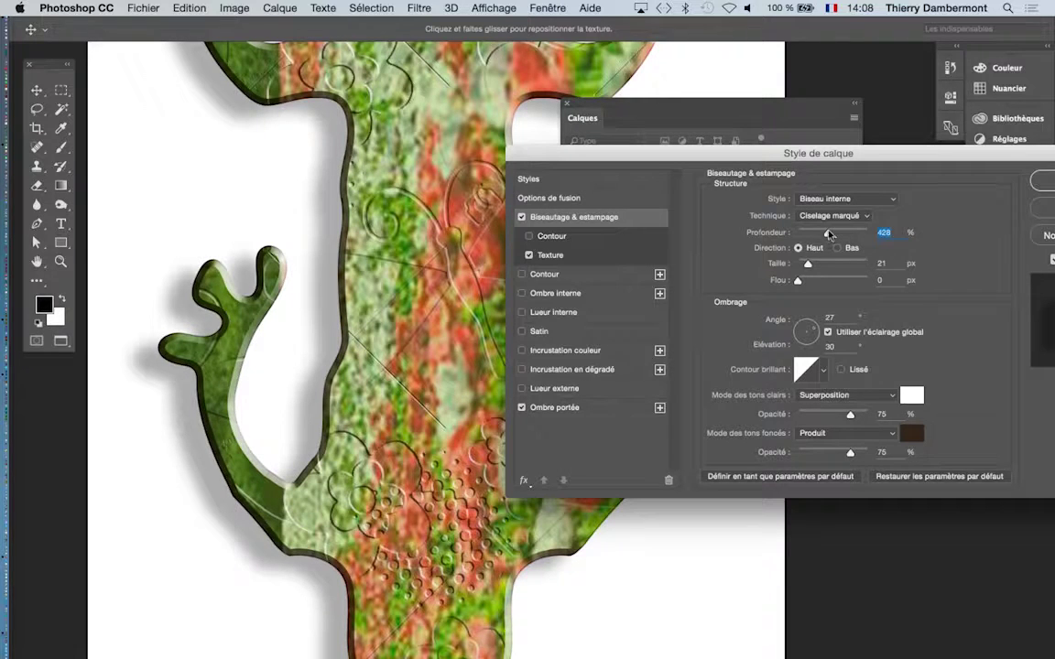
left_click_drag(825, 235, 816, 234)
mouse_move(814, 150)
left_mouse_down()
mouse_move(847, 151)
mouse_move(822, 168)
left_mouse_up()
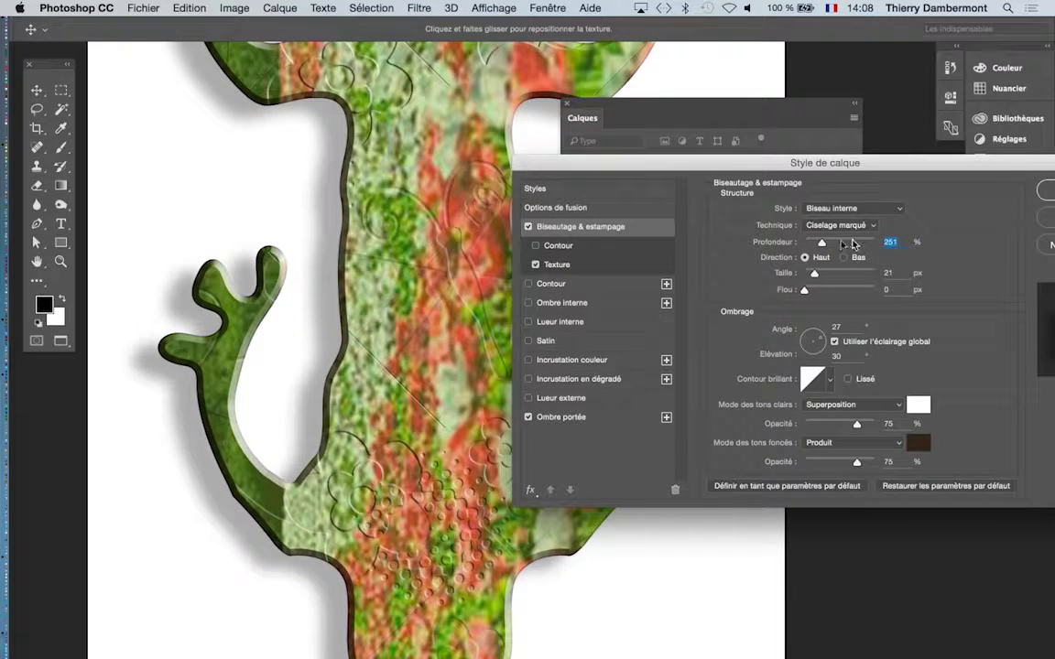
left_click(596, 265)
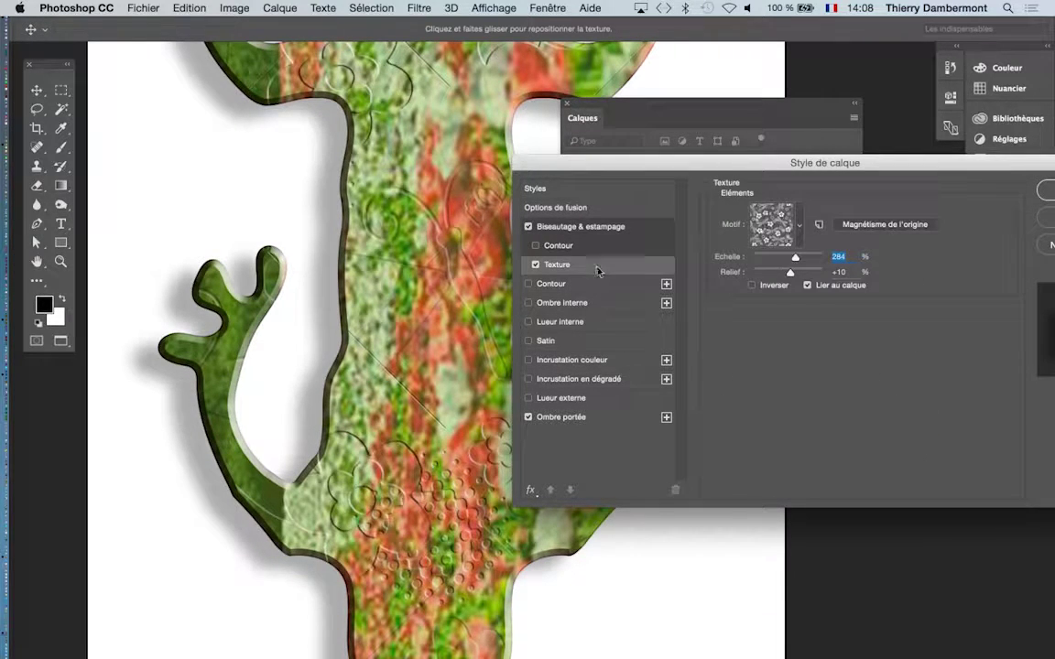
left_click_drag(797, 261, 777, 274)
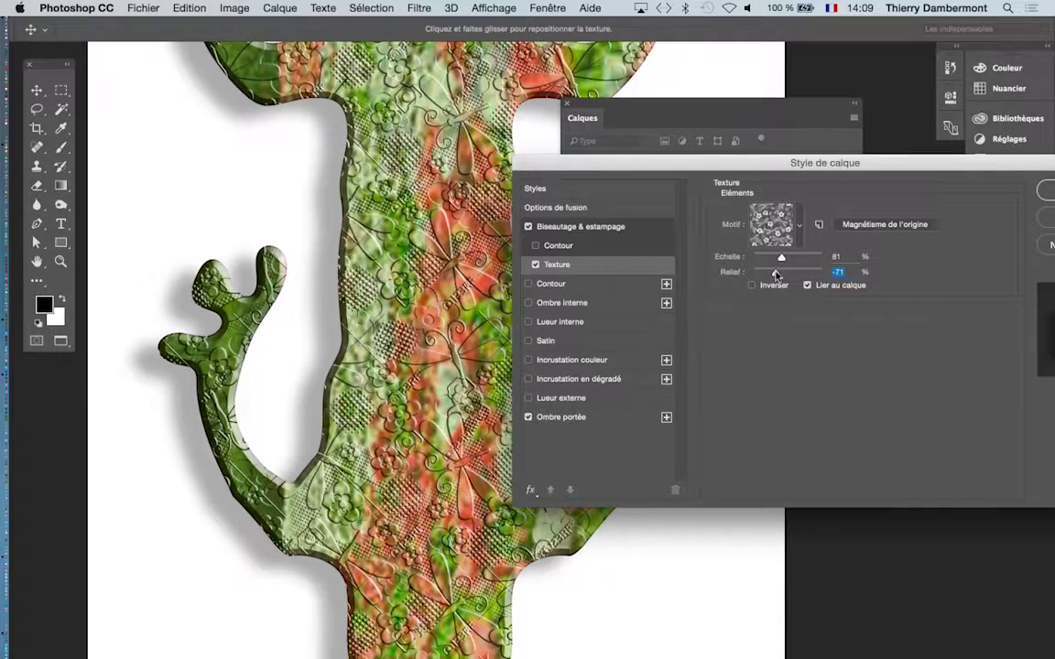
left_click(1042, 190)
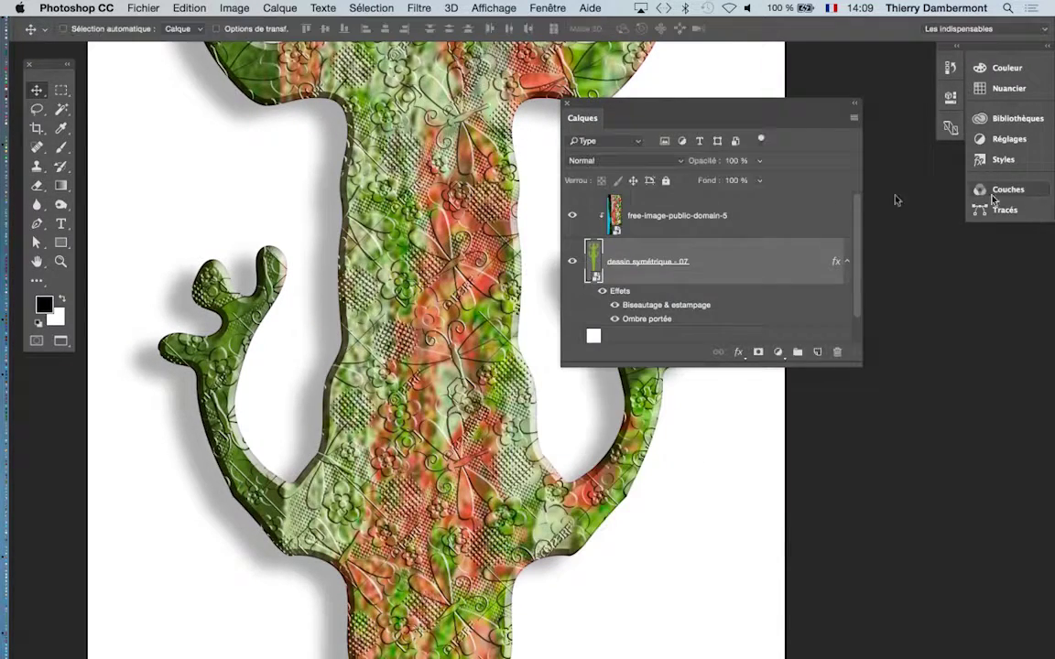
Examine the embossed texture on the lizard's body and tail, both close up and as a whole.
left_click(665, 222)
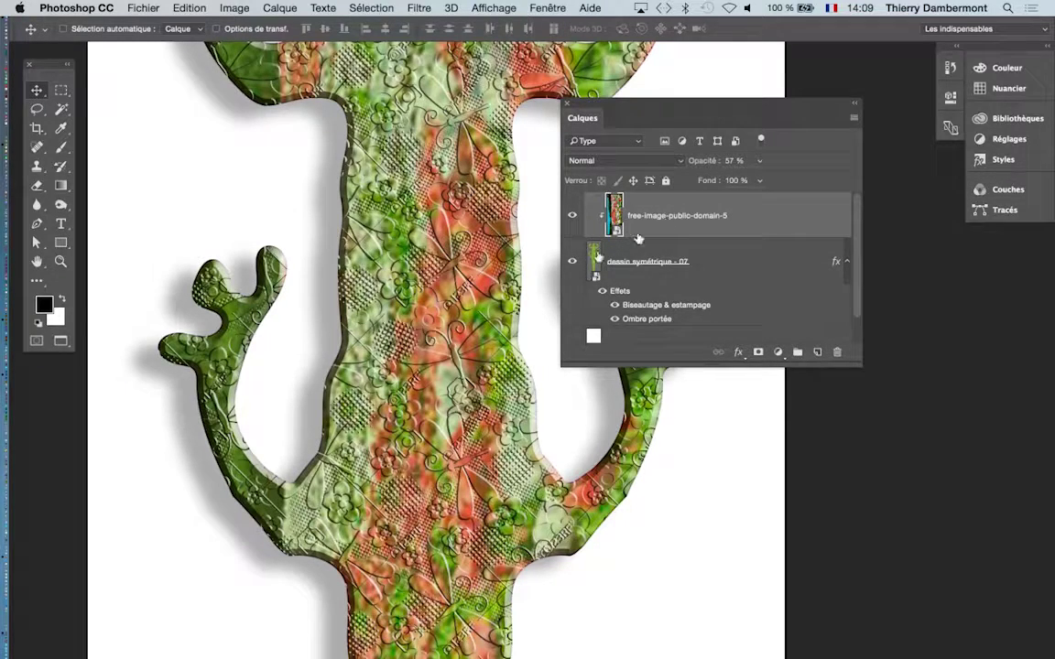
scroll(507, 238, "down", 2)
scroll(506, 238, "down", 4)
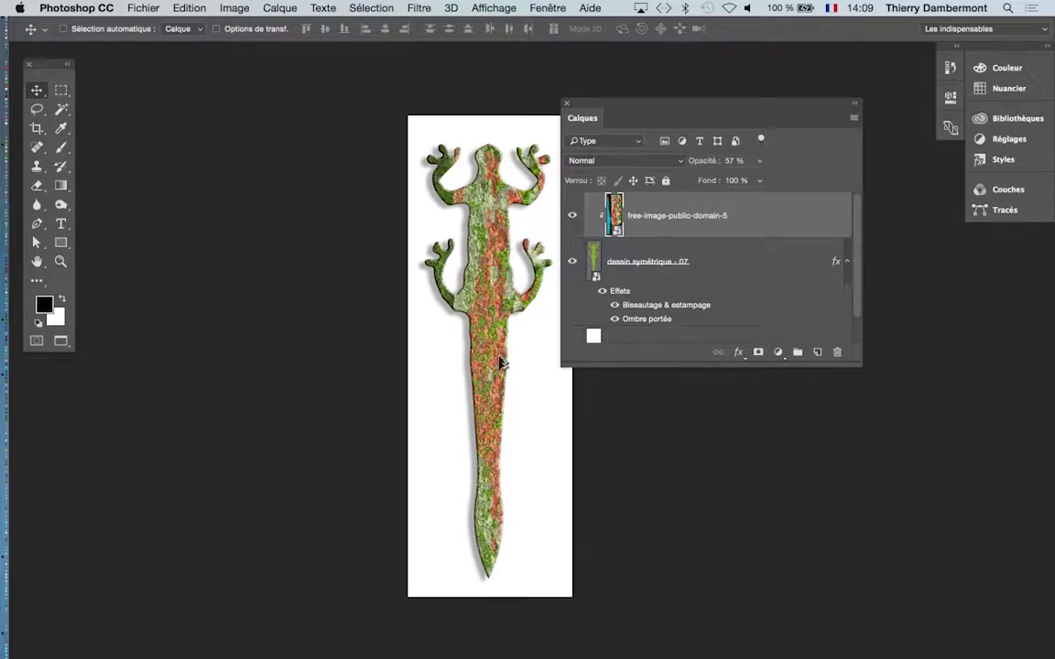
scroll(500, 372, "up", 6)
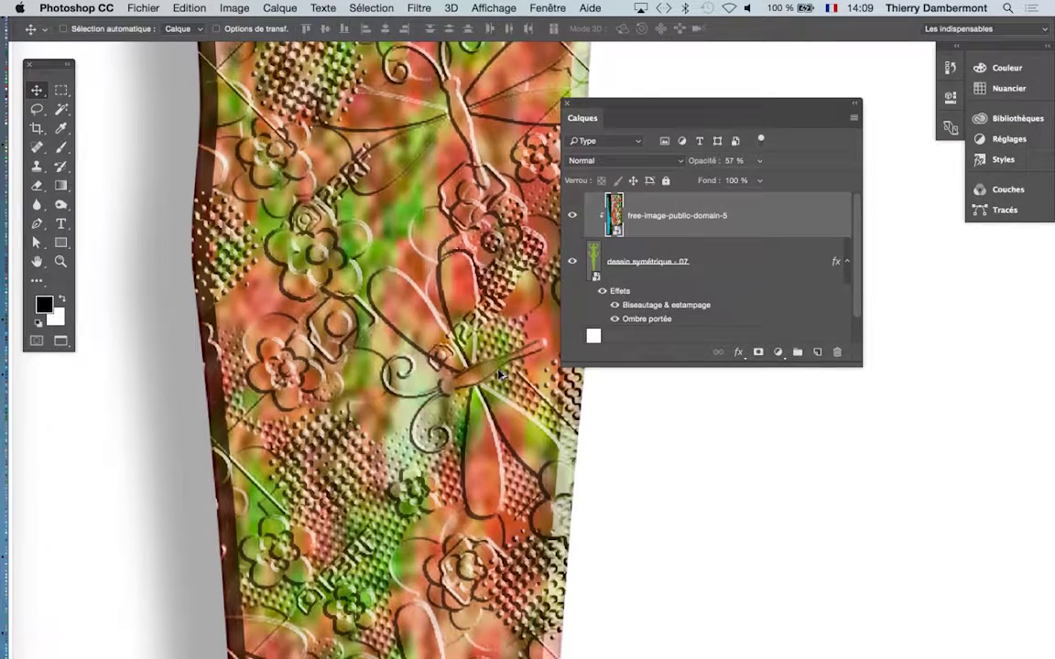
scroll(501, 373, "down", 5)
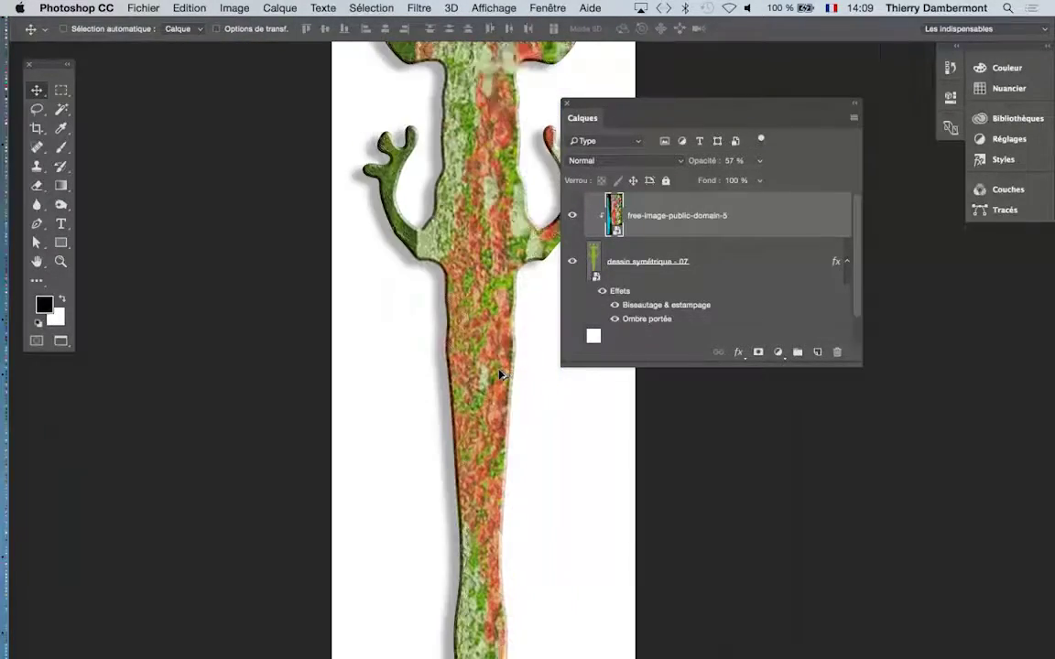
scroll(501, 373, "down", 4)
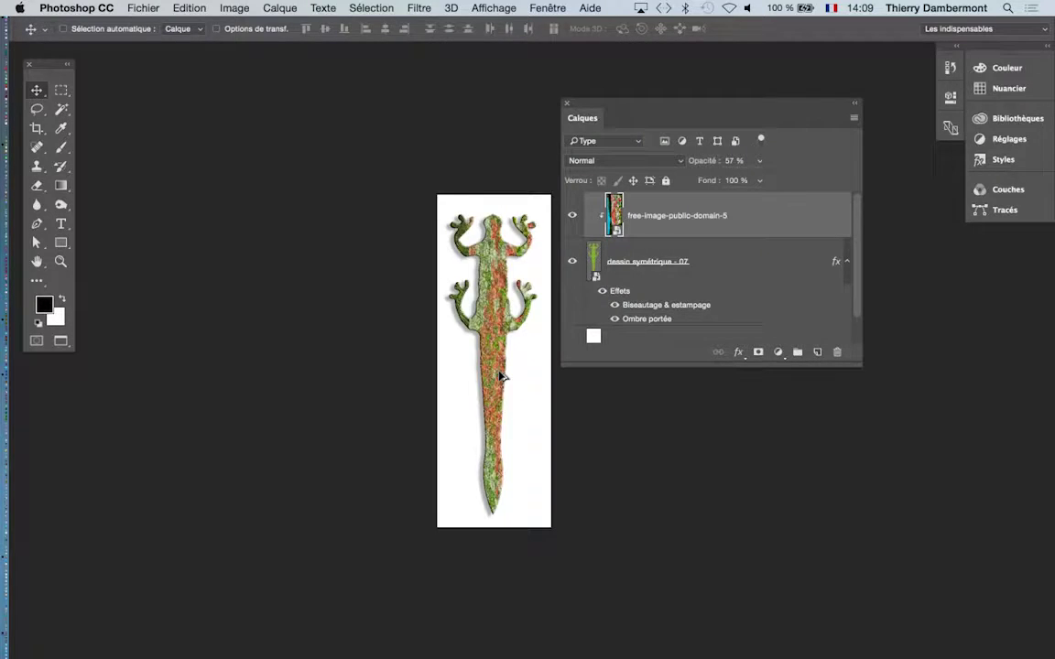
scroll(499, 372, "up", 6)
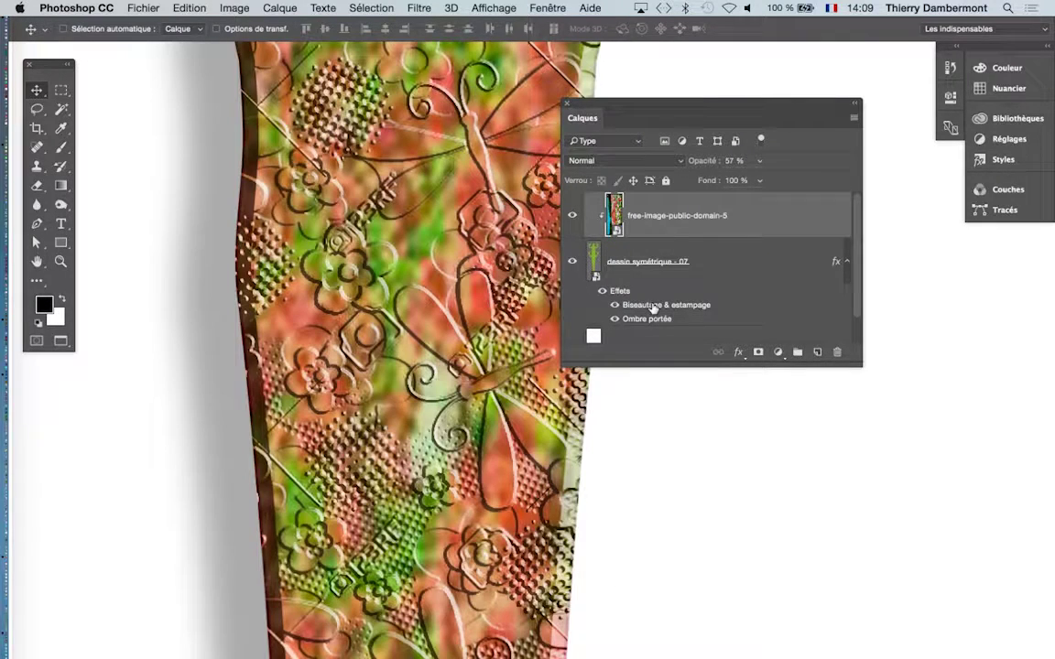
Set the lizard's bevel texture scale to 207% and change its relief to about +34%.
double_click(661, 305)
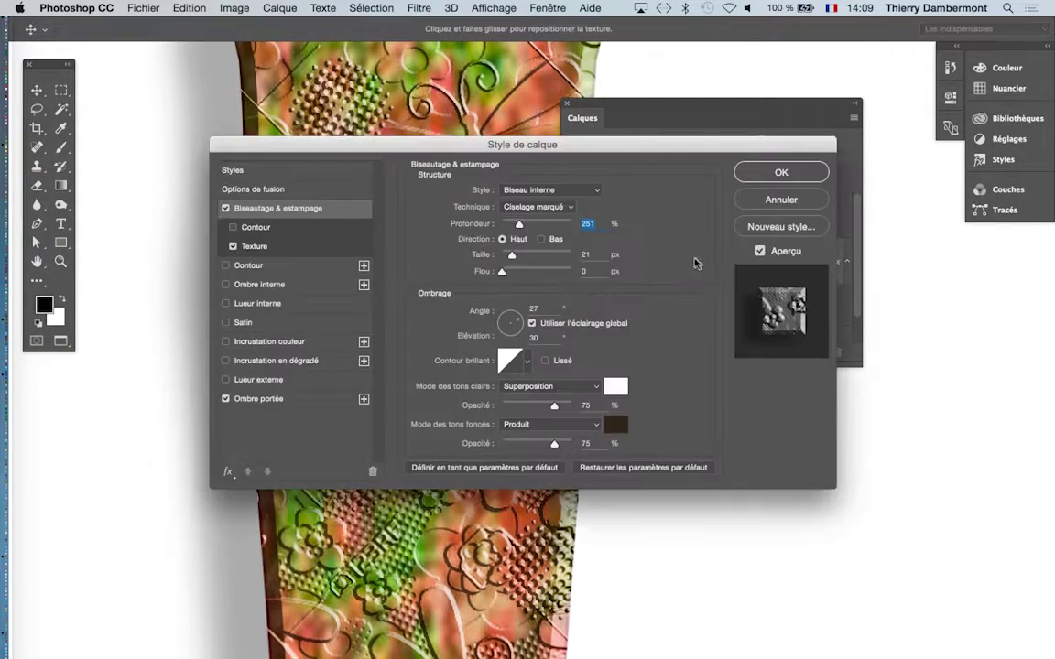
left_click_drag(333, 141, 761, 107)
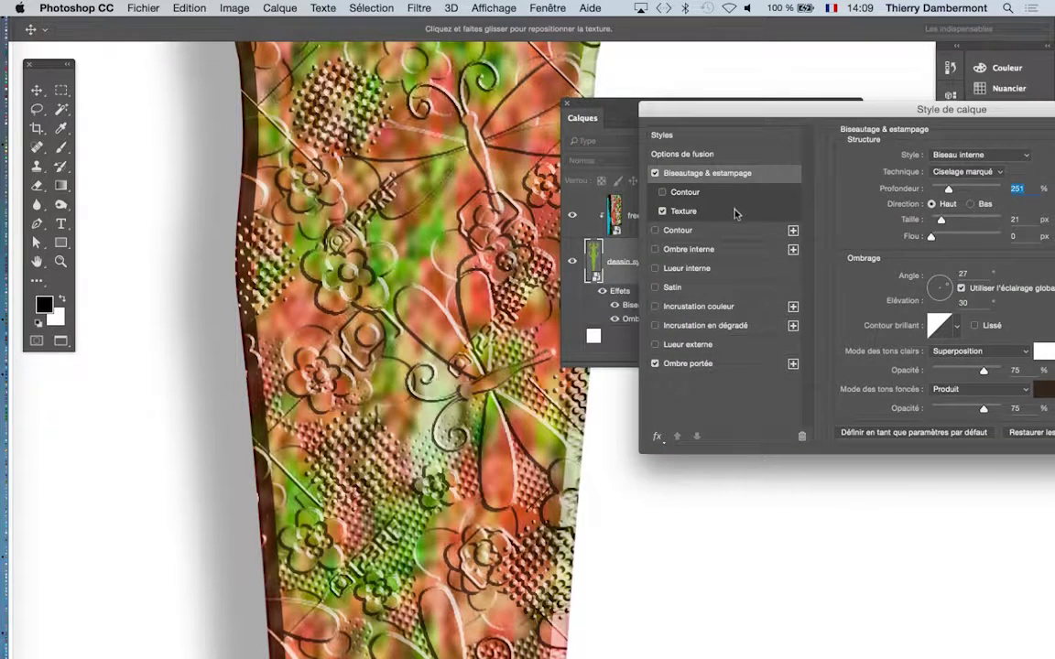
left_click(735, 211)
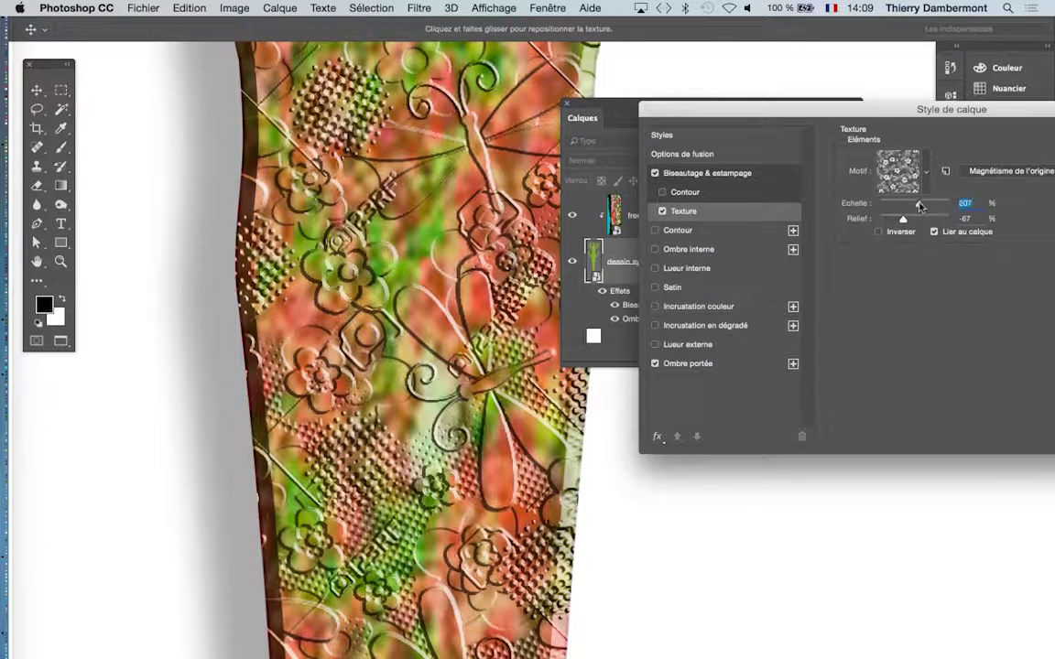
left_click(920, 206)
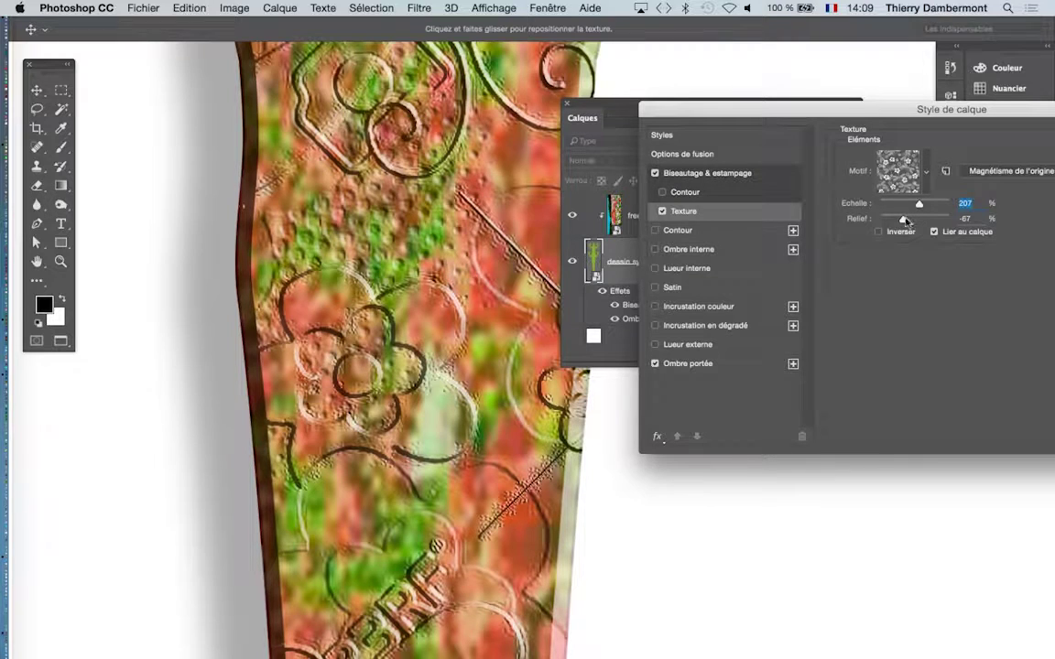
left_click_drag(910, 218, 926, 221)
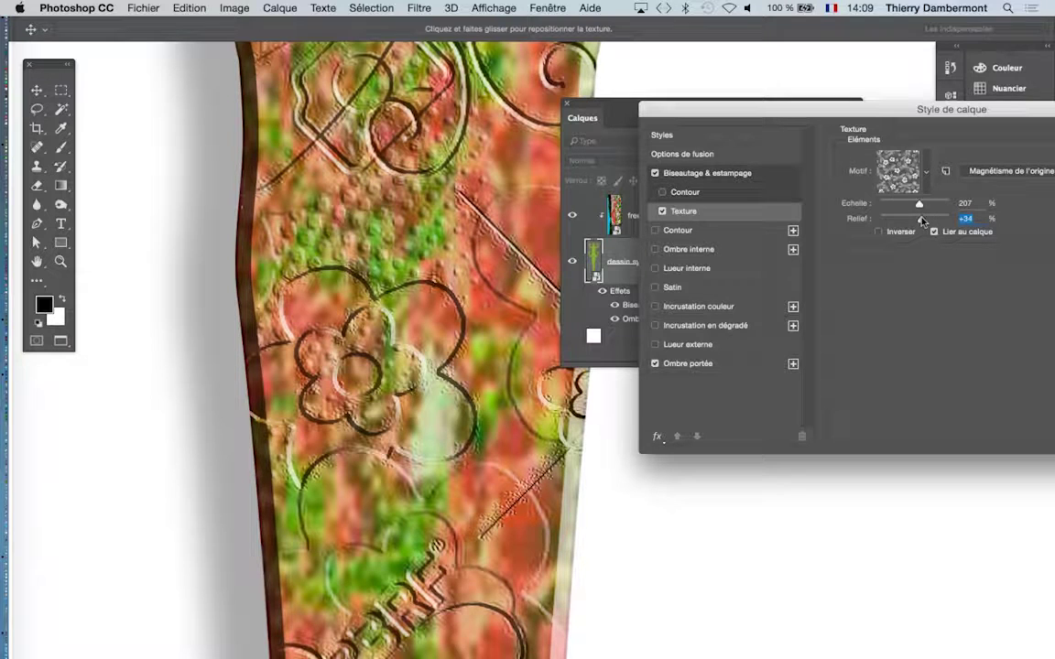
left_click_drag(921, 221, 925, 221)
Set the lizard bevel's lighting angle to -72° and elevation to 58°, and apply the layer style.
left_click(682, 137)
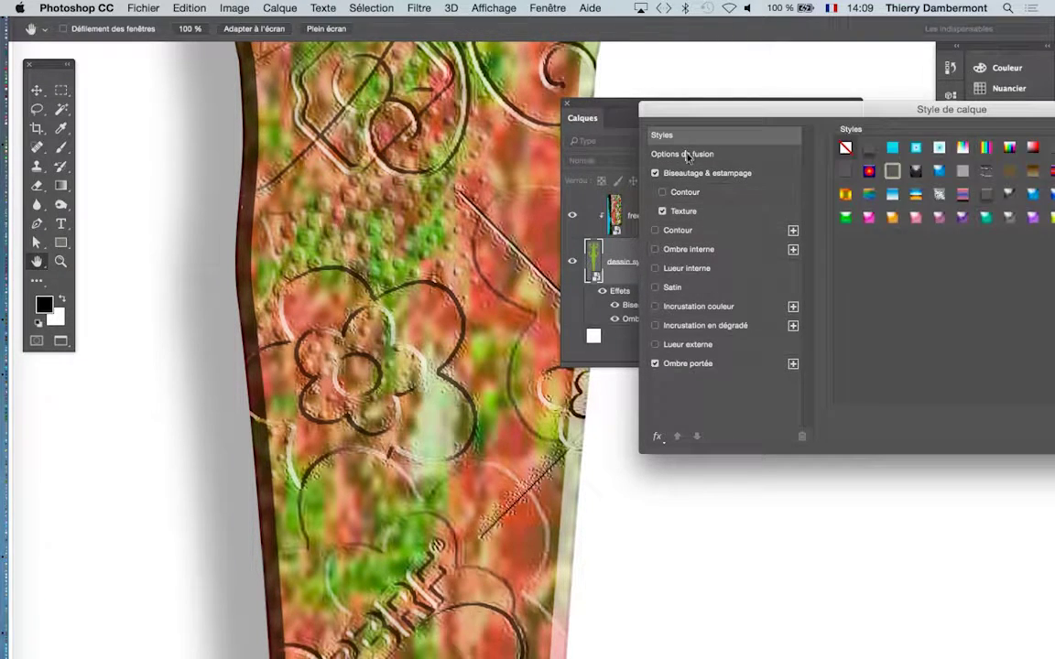
left_click(687, 154)
left_click(698, 173)
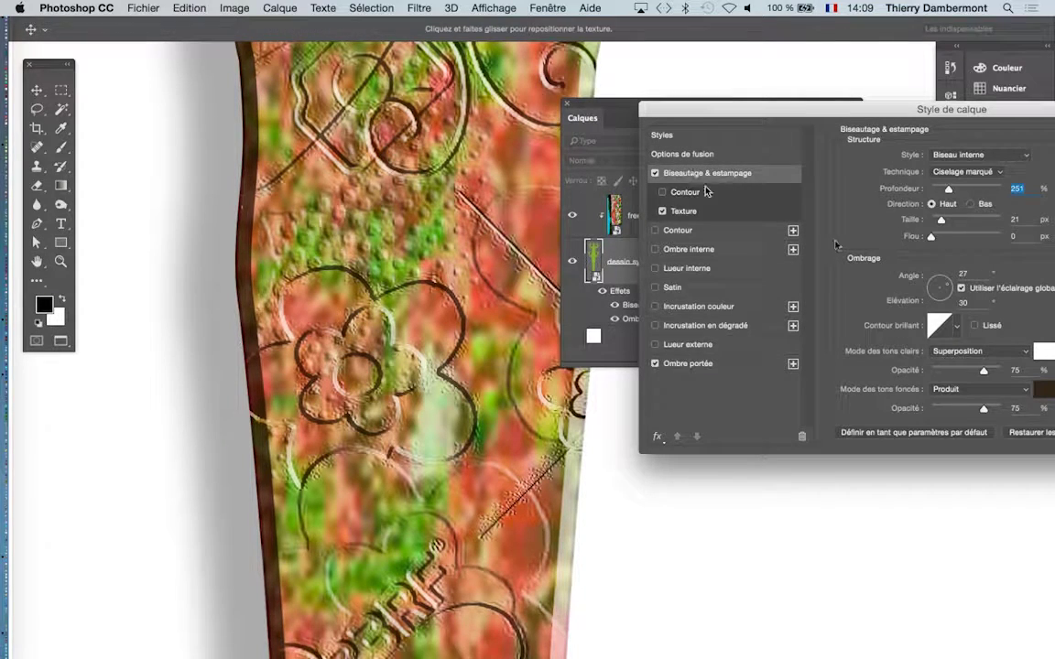
left_click_drag(936, 291, 942, 295)
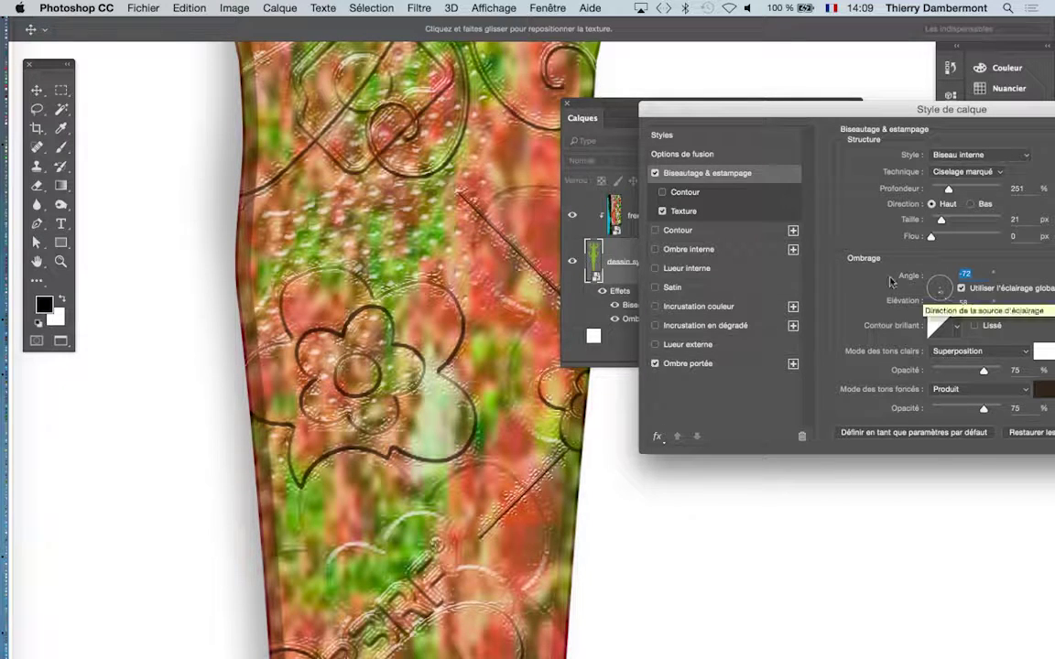
scroll(389, 374, "down", 5)
scroll(389, 375, "down", 3)
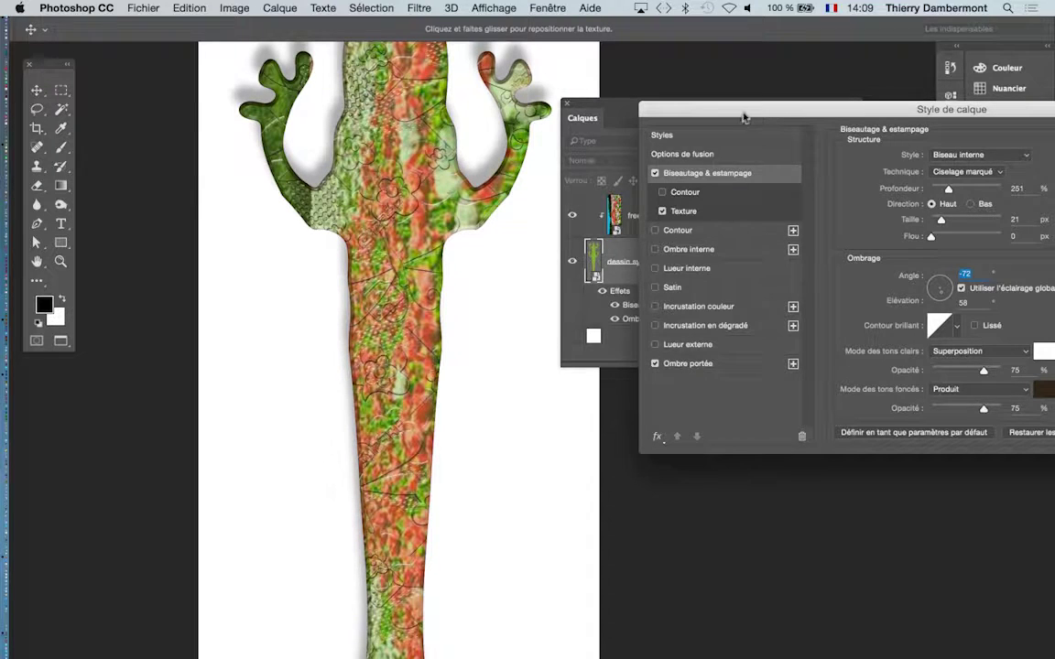
left_click_drag(670, 106, 422, 106)
left_click(964, 138)
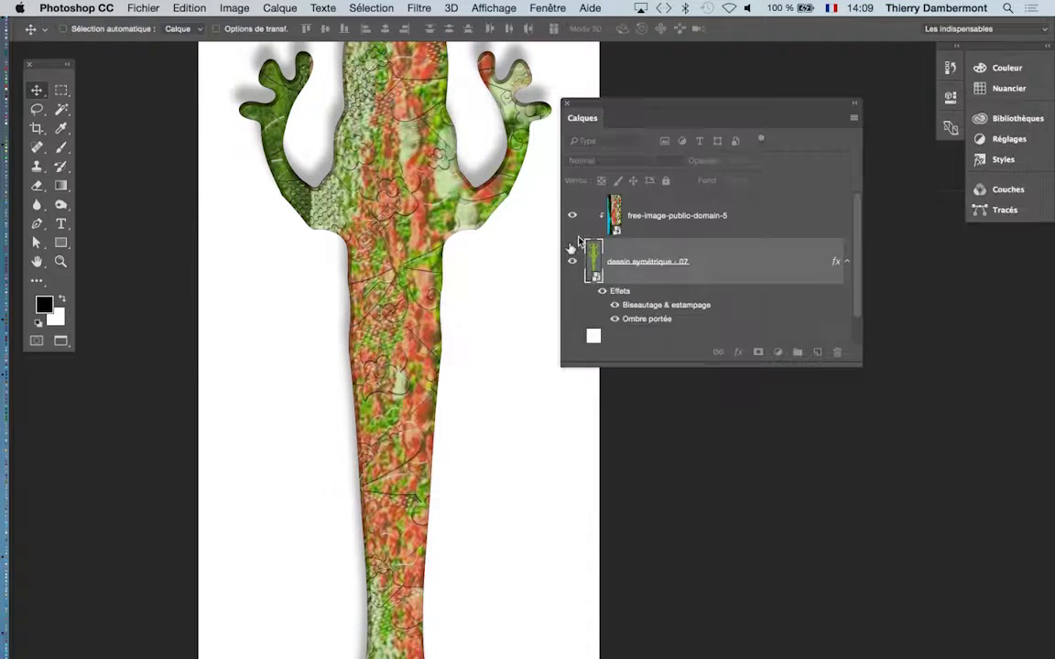
Save the document as a new Photoshop file named dessin AI importé dans PS - 05.psd in the dessin en symétrie folder.
scroll(417, 385, "down", 2)
scroll(417, 390, "down", 2)
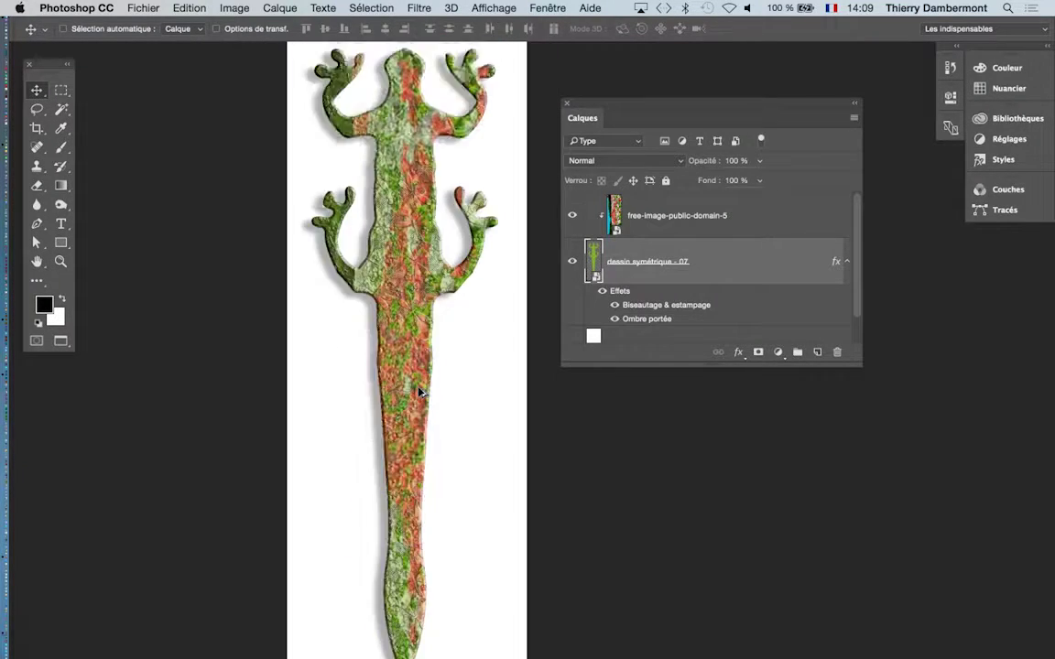
left_click(138, 7)
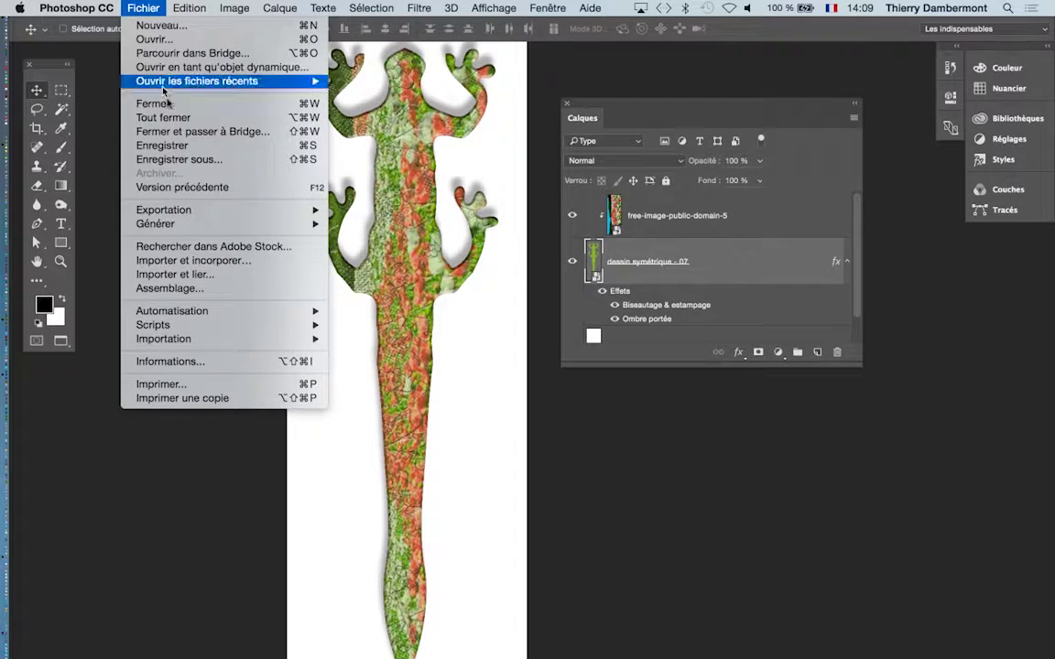
left_click(183, 159)
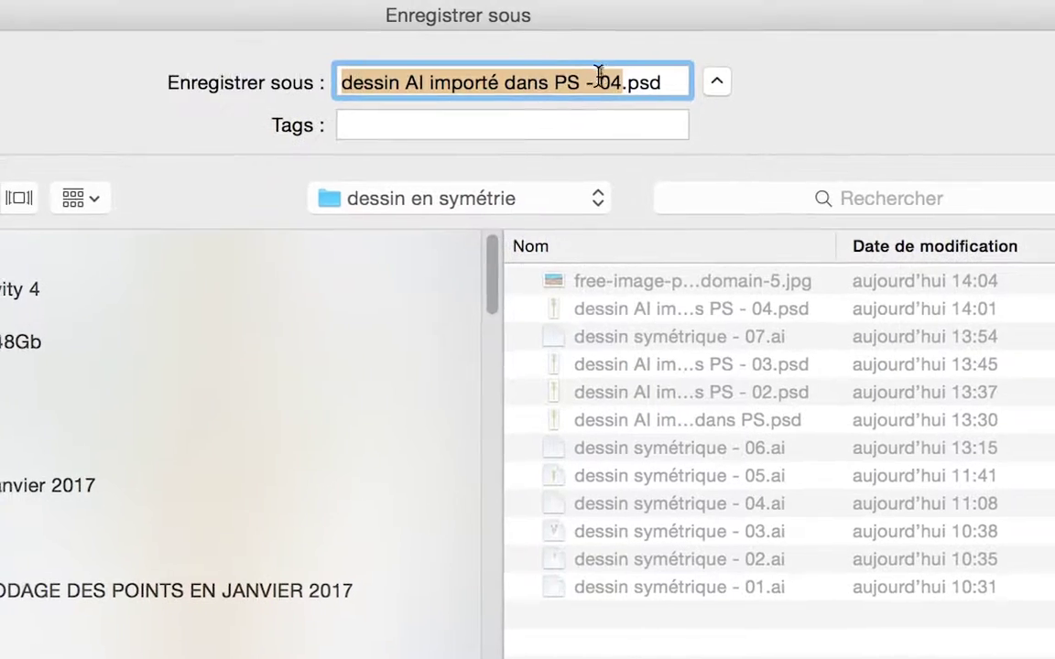
left_click(621, 72)
left_click_drag(633, 73, 622, 75)
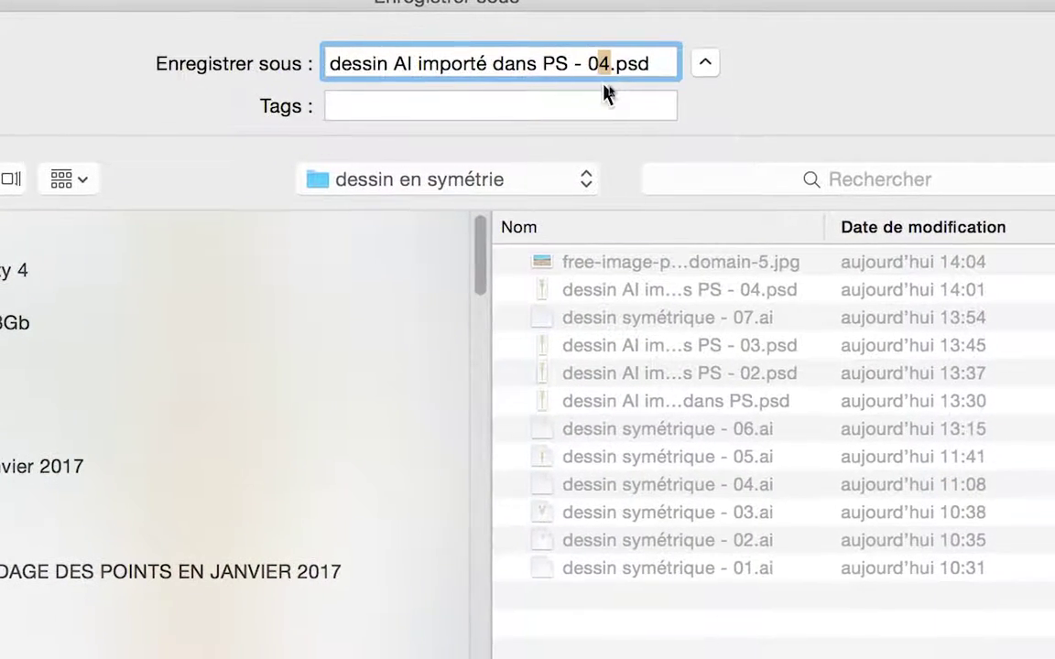
type("5")
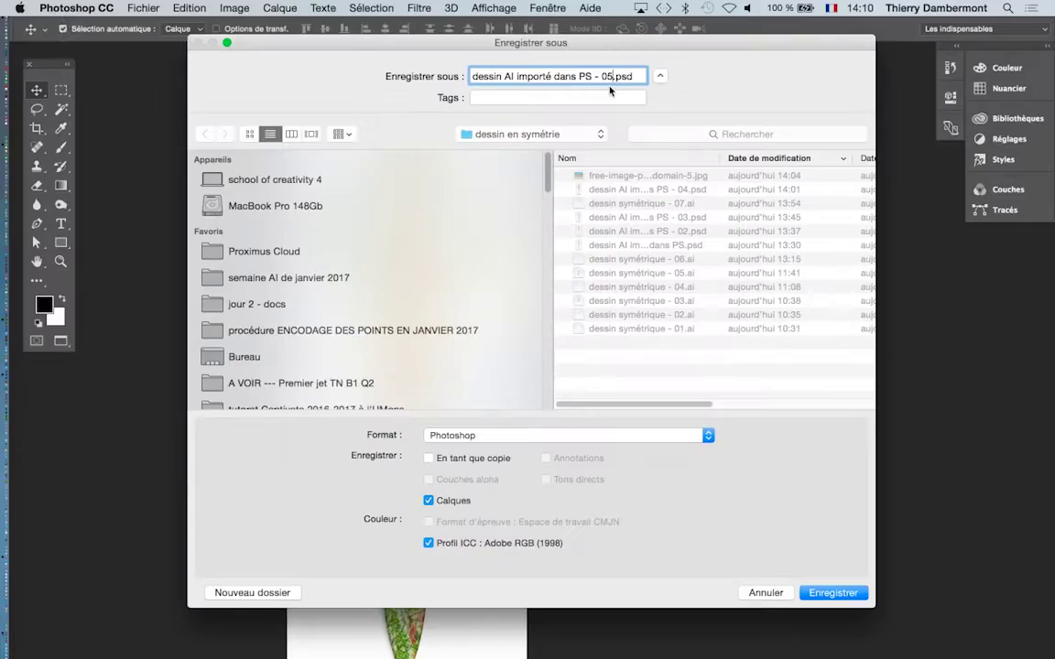
left_click(832, 594)
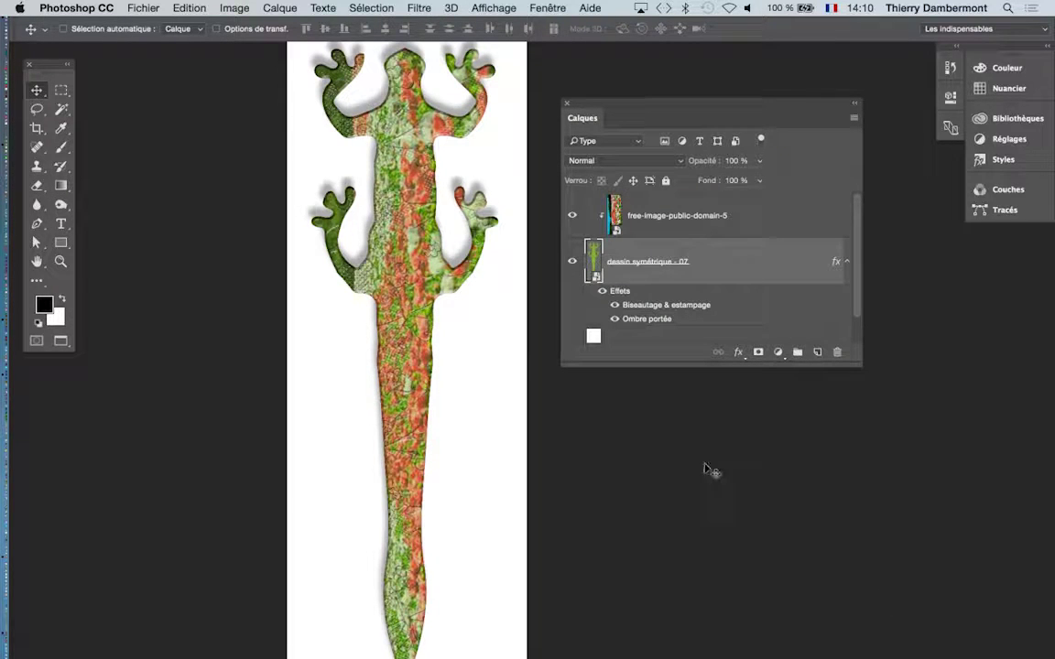
Select the clipped free-image-public-domain-5 layer above the lizard.
scroll(460, 458, "down", 2)
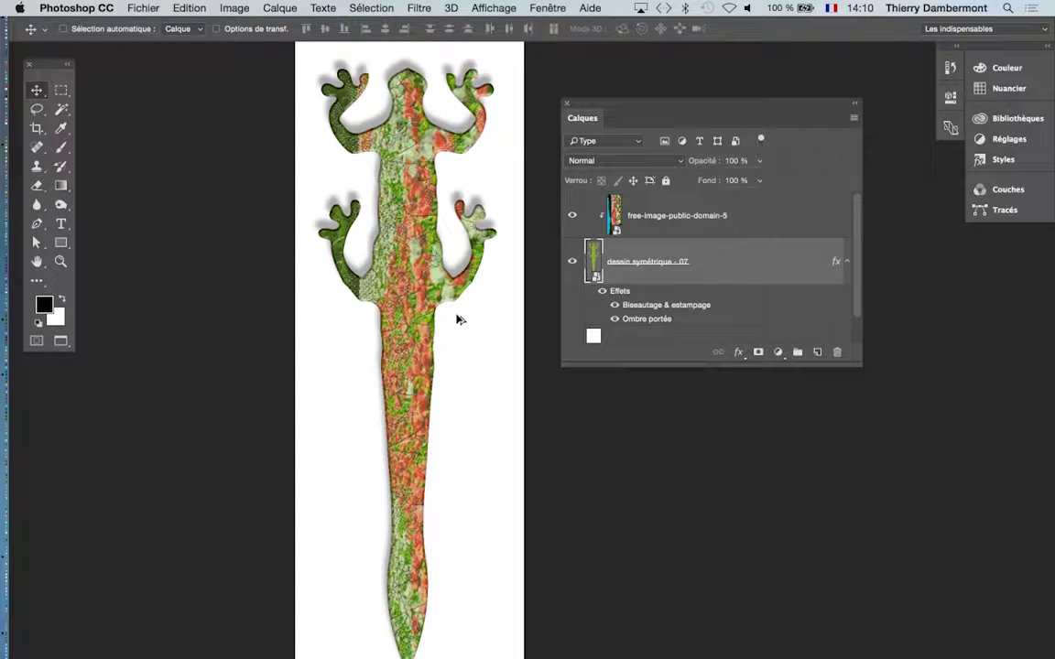
scroll(443, 298, "up", 2)
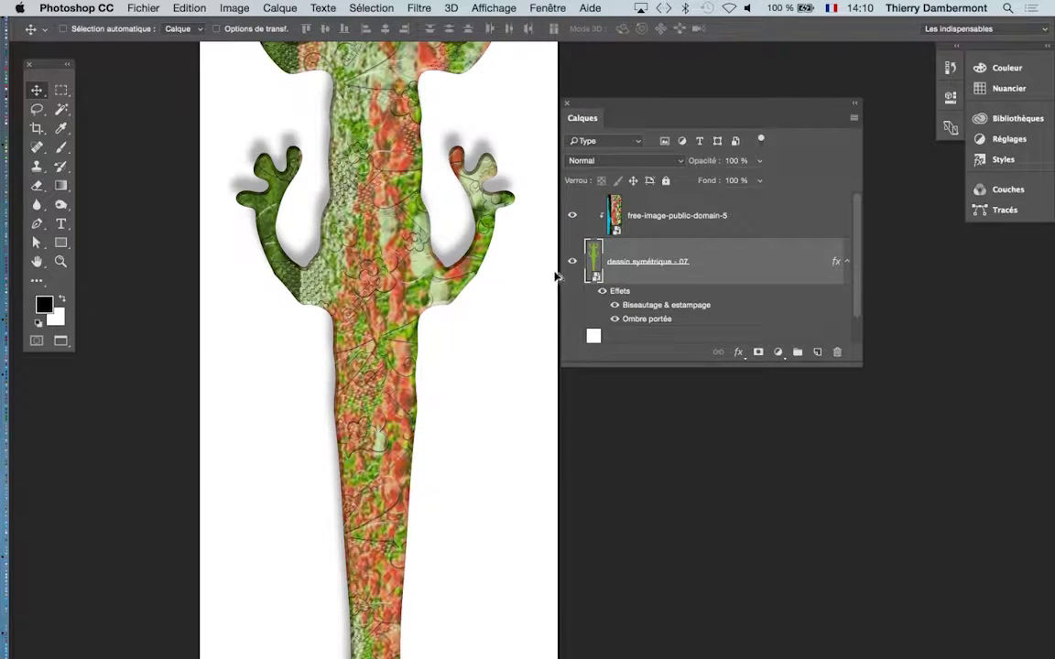
left_click(672, 216)
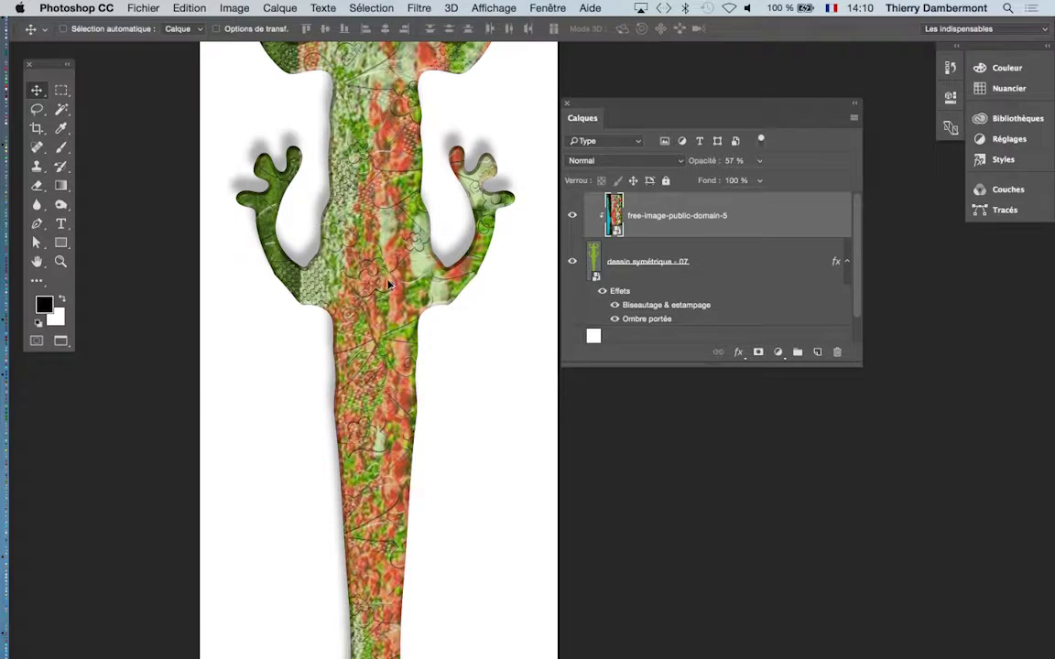
Raise the opacity of the clipped free-image-public-domain-5 flower layer to 100%.
scroll(385, 288, "down", 2)
scroll(385, 288, "down", 2)
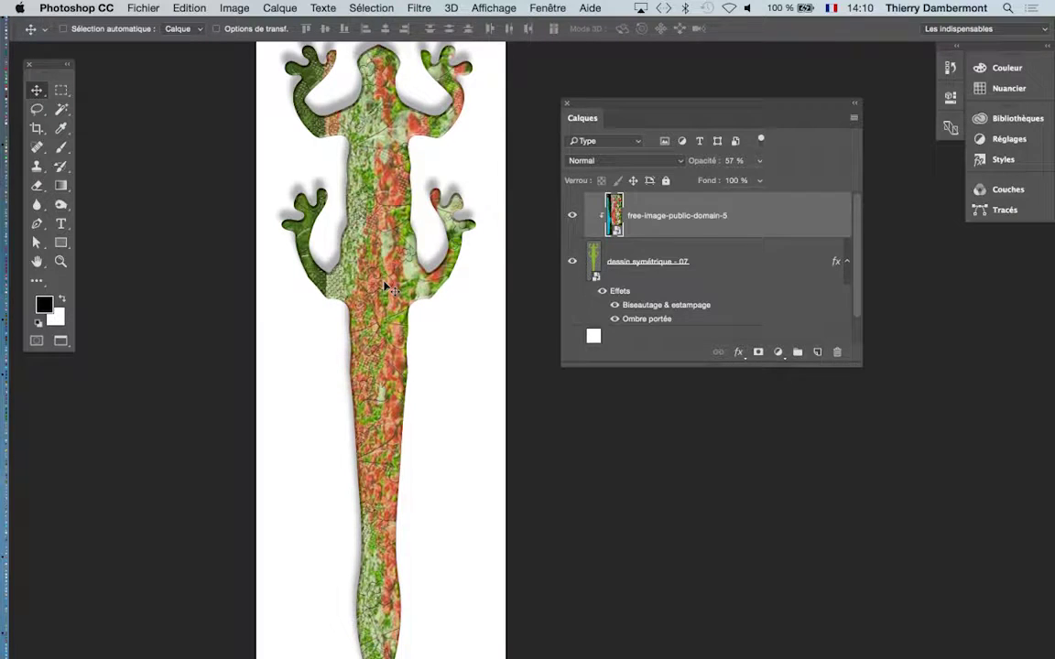
left_click_drag(401, 225, 381, 336)
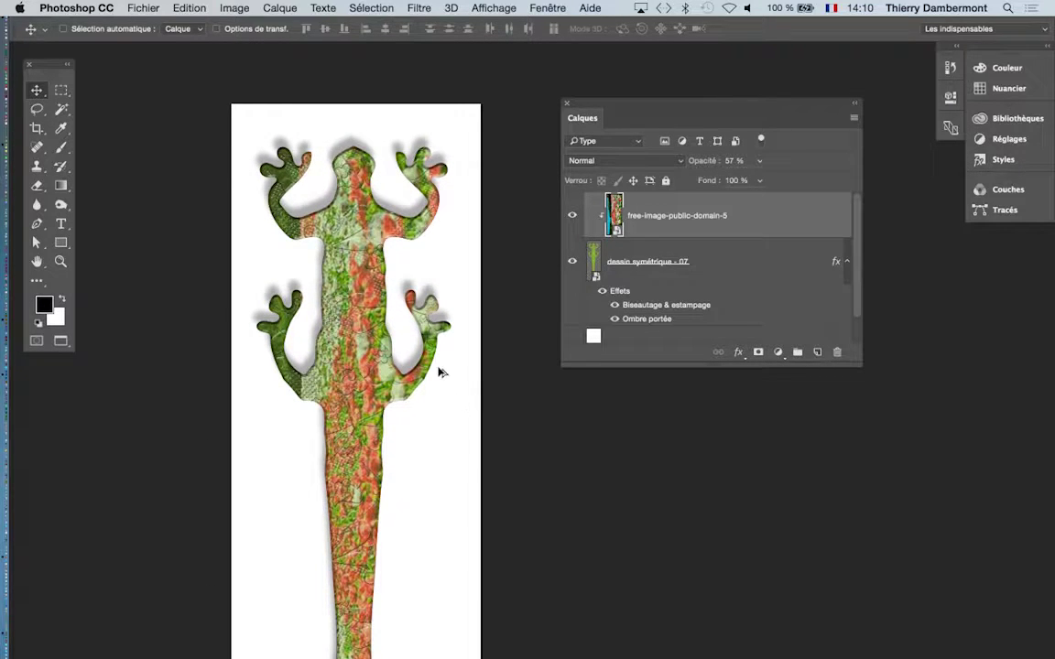
scroll(354, 205, "up", 1)
scroll(354, 211, "up", 5)
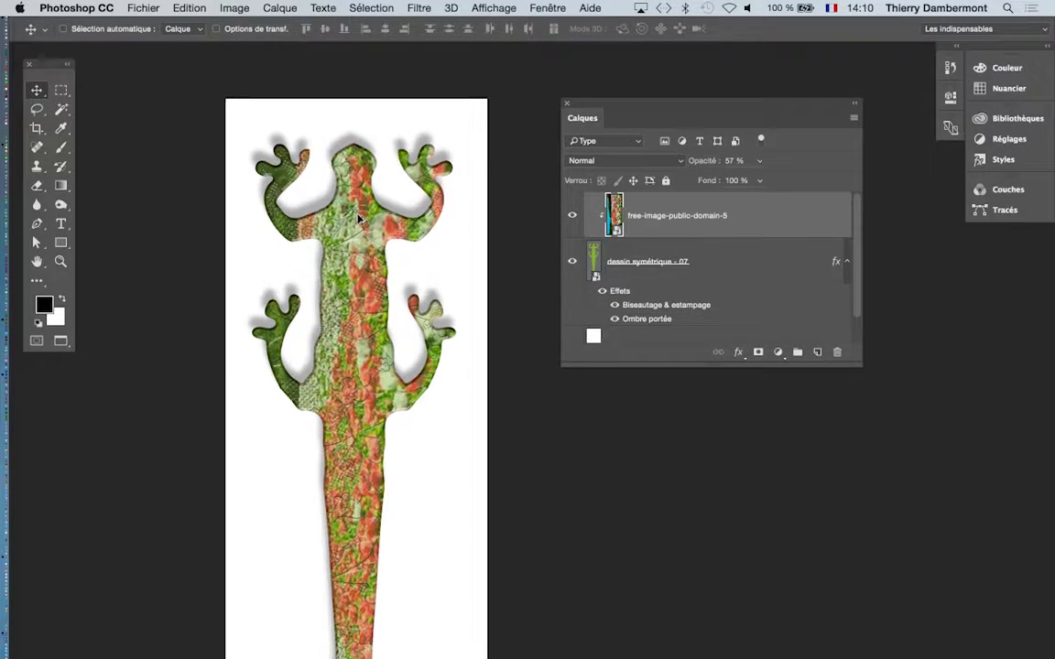
scroll(353, 124, "up", 4)
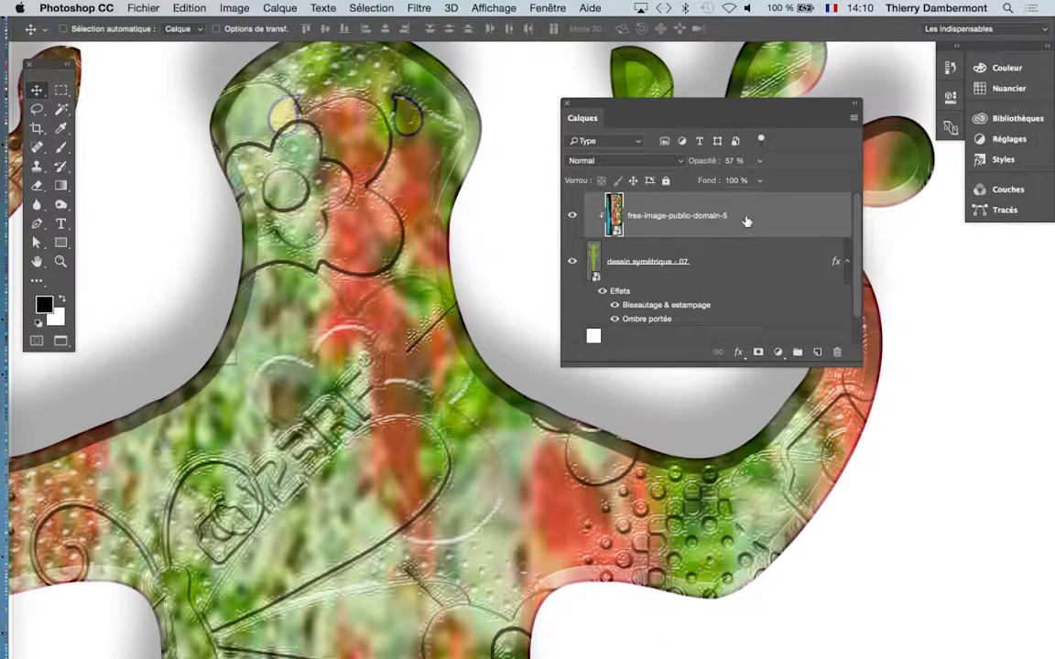
left_click(759, 178)
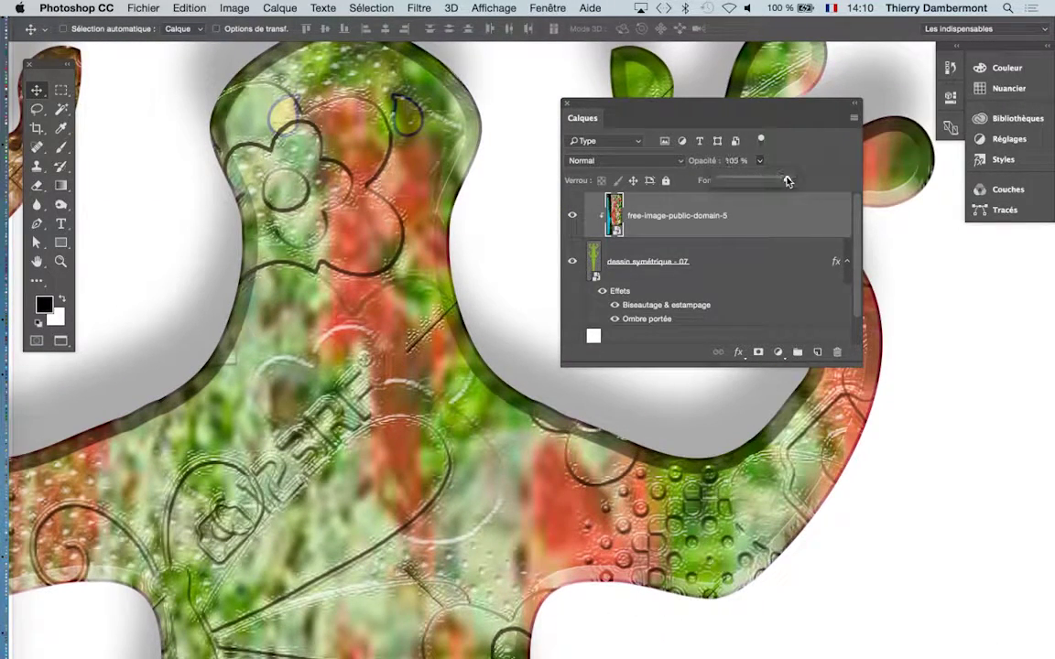
mouse_move(788, 181)
left_mouse_down()
mouse_move(749, 182)
mouse_move(787, 180)
left_mouse_up()
Save the changes to the current Photoshop document.
scroll(412, 374, "down", 5)
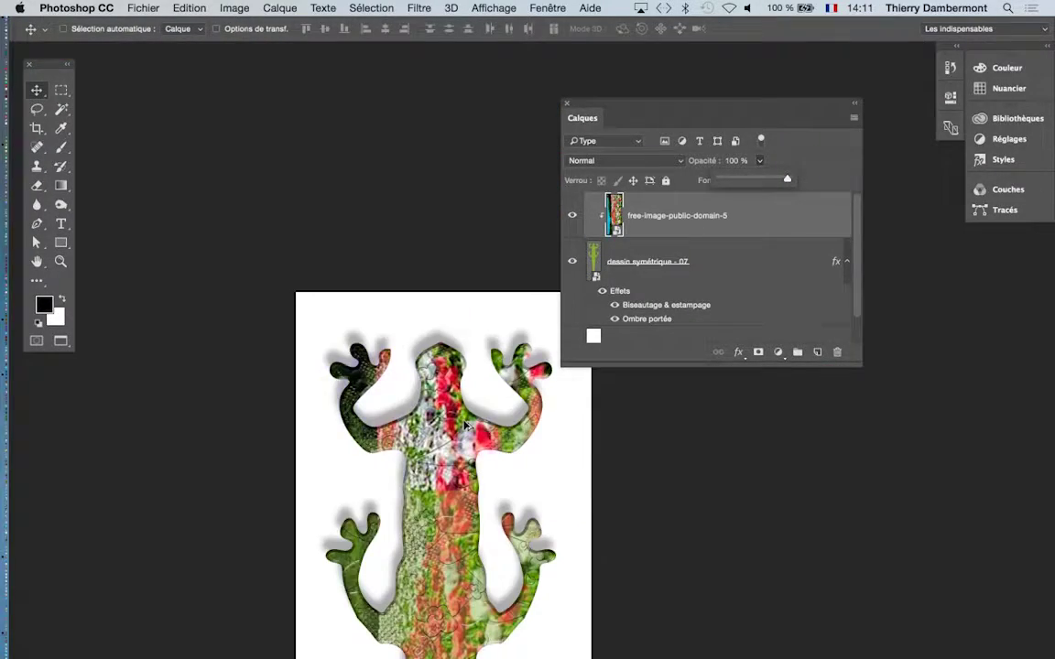
scroll(440, 384, "down", 5)
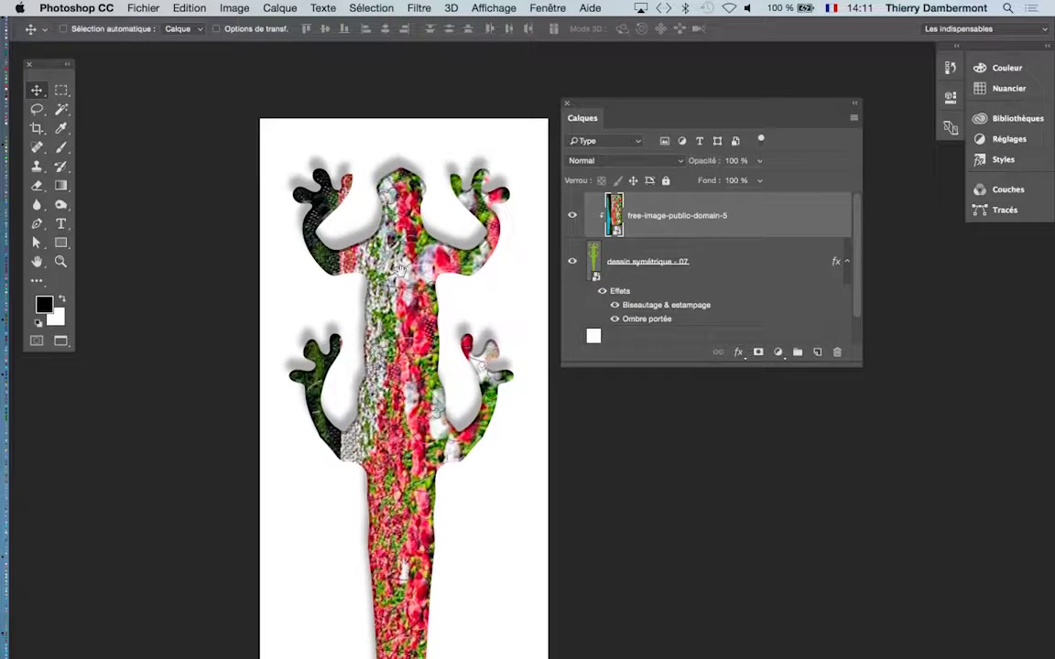
scroll(400, 311, "down", 2)
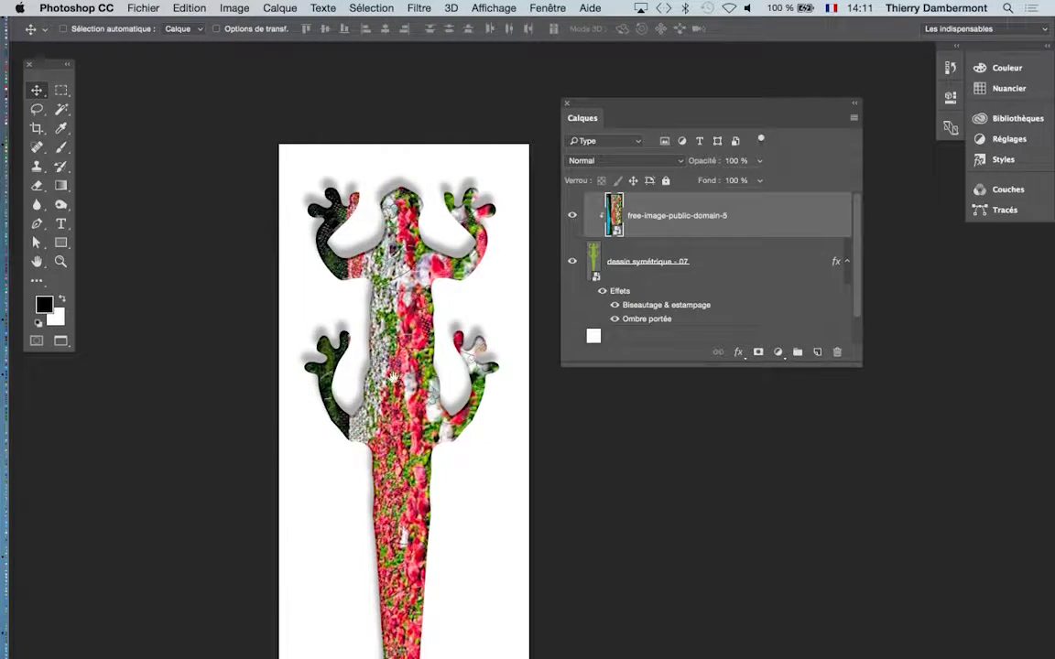
scroll(359, 341, "down", 3)
scroll(377, 291, "down", 5)
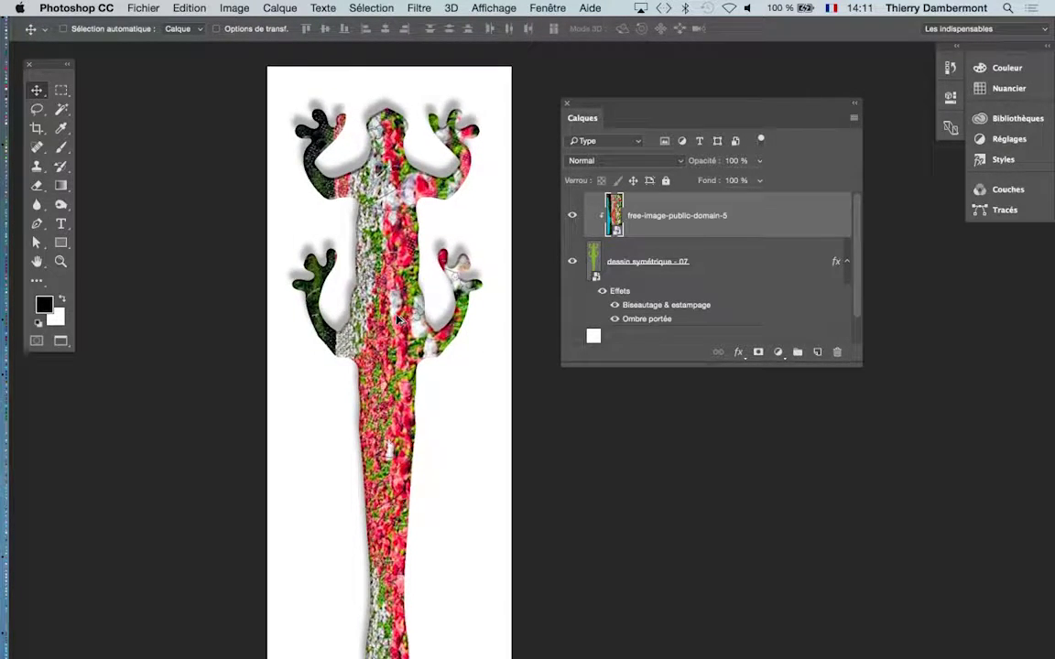
left_click(143, 7)
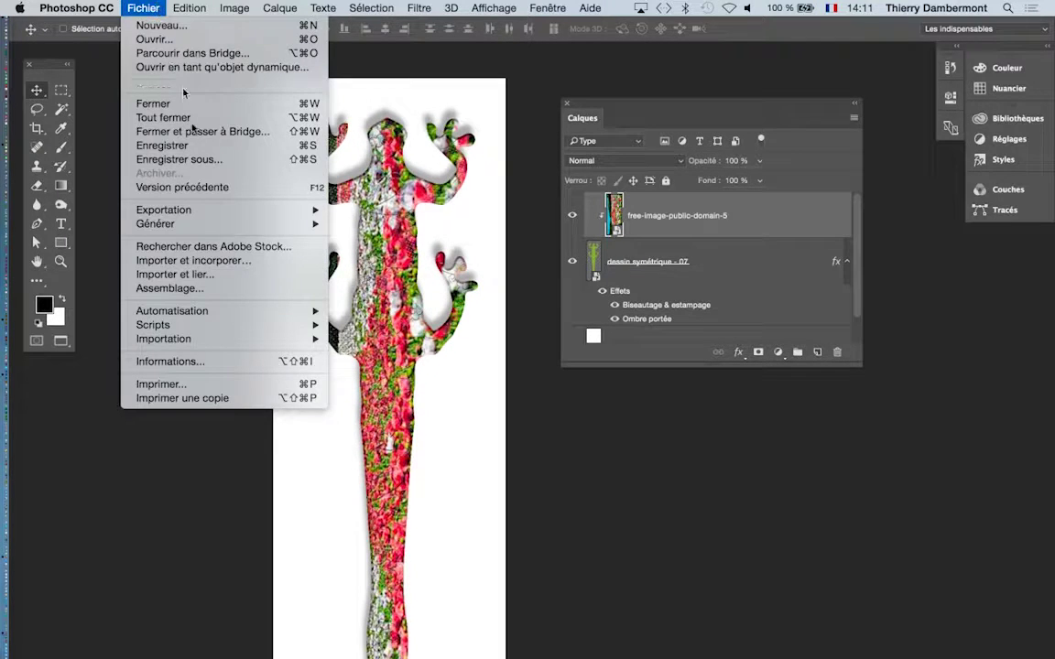
left_click(195, 147)
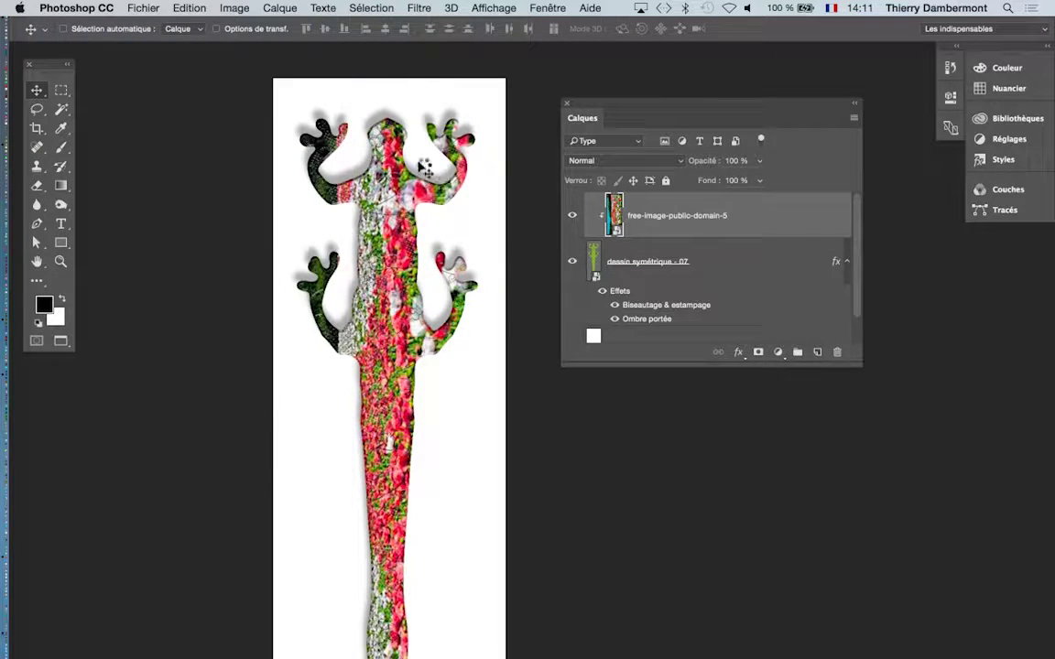
scroll(391, 137, "up", 10)
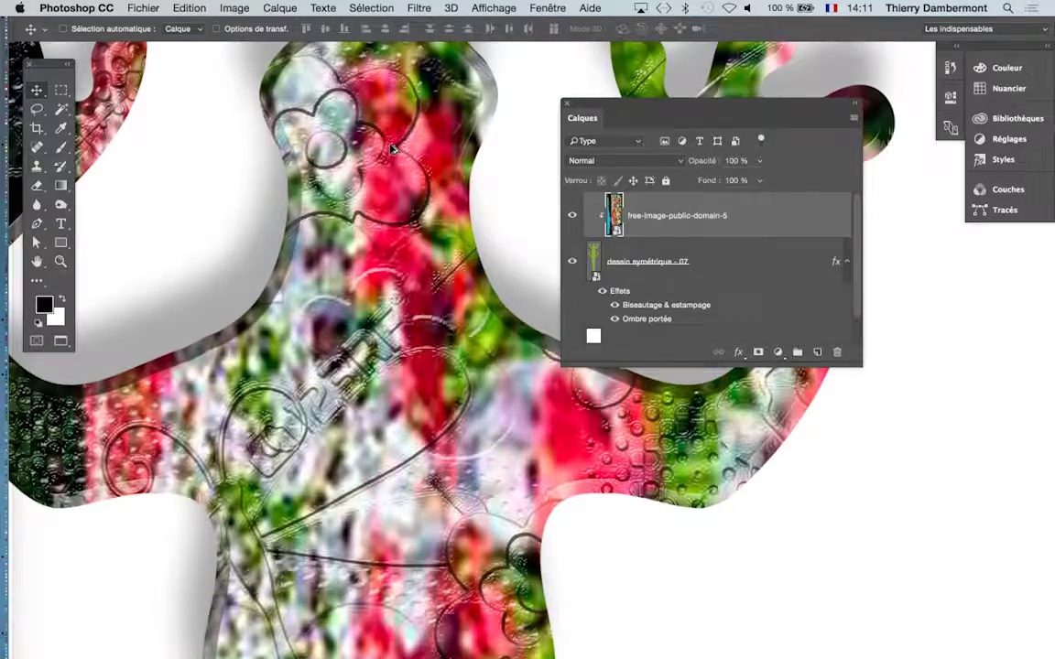
scroll(394, 138, "up", 3)
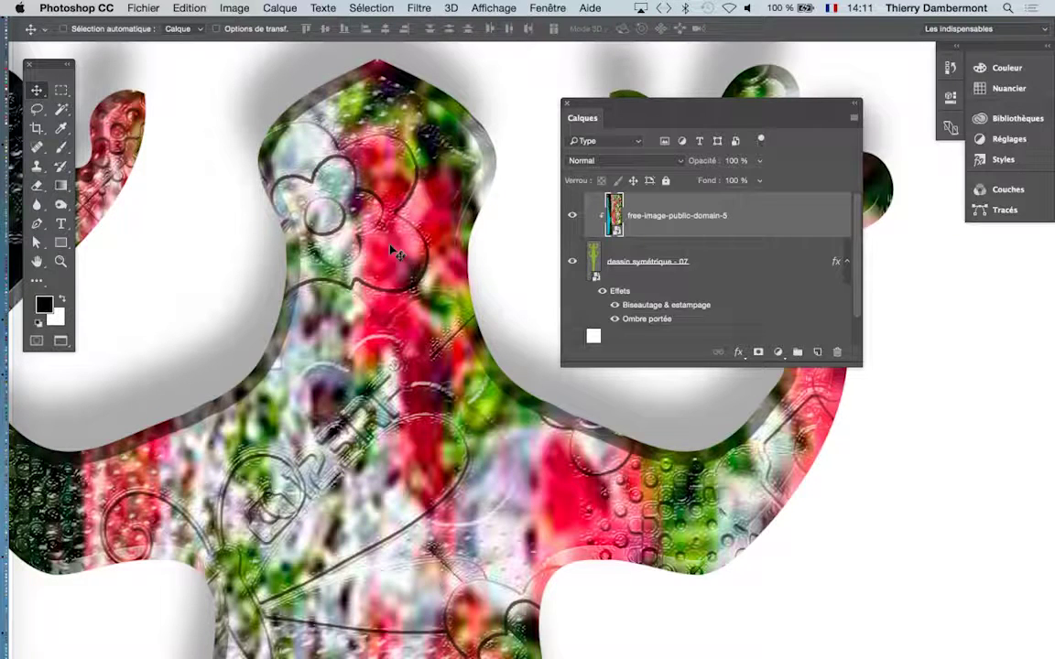
key("super")
scroll(392, 249, "down", 8)
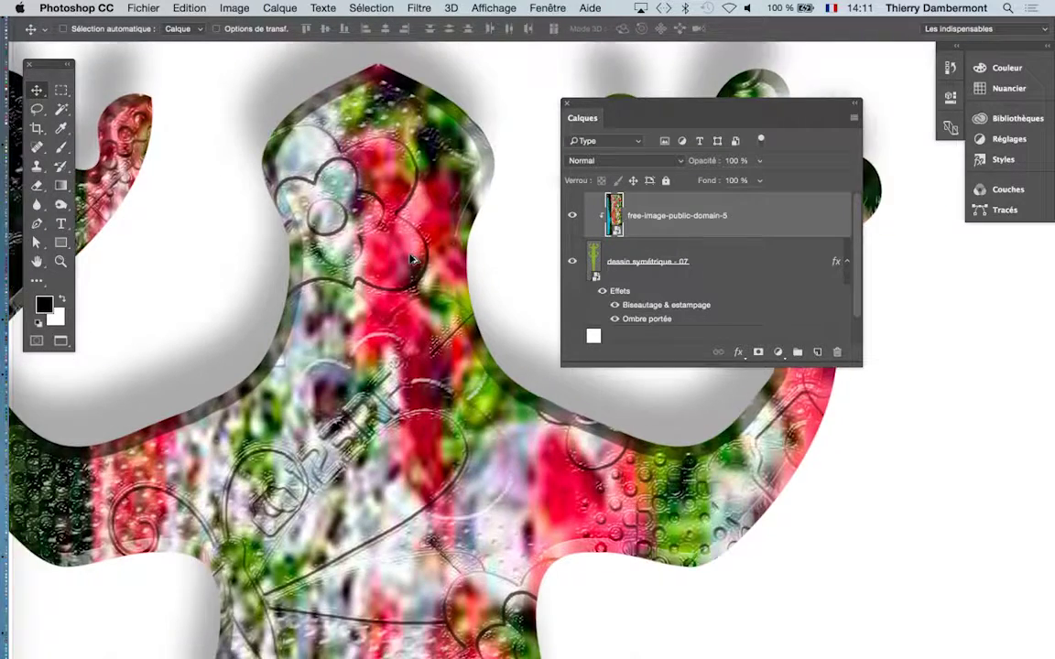